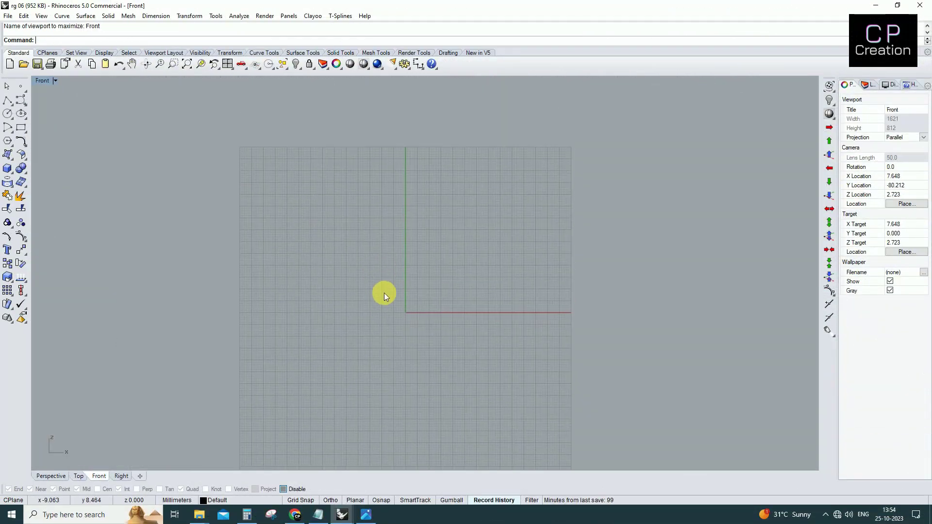
Step: Start a circle centred at 0 and bring up the ring-size chart in Photos
{"action": "type", "text": "circle"}
{"action": "key", "text": "Return"}
{"action": "type", "text": "0"}
{"action": "key", "text": "Return"}
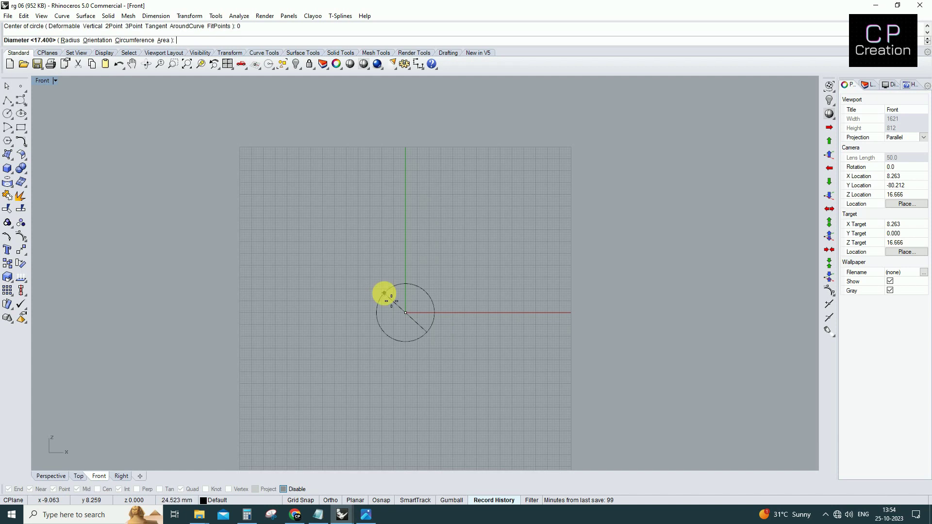
{"action": "left_click", "coordinate": [366, 514]}
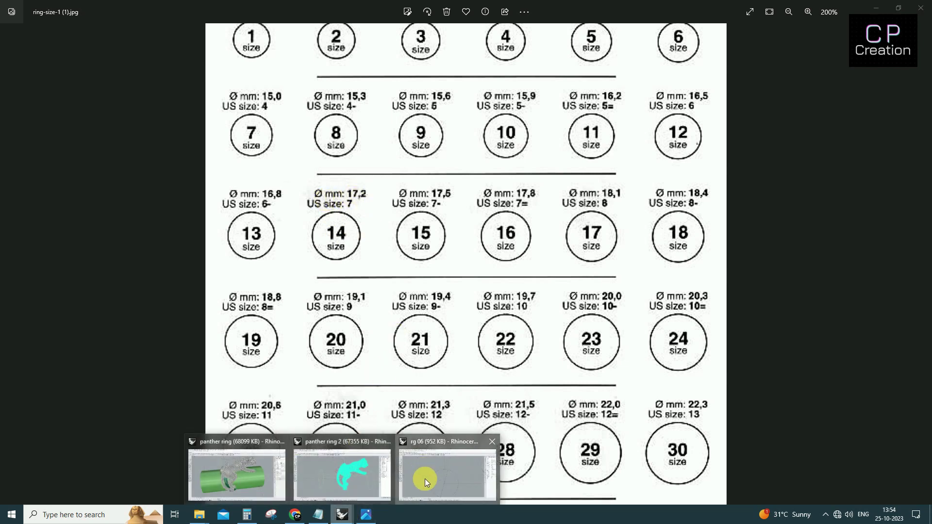
Step: Return to the Rhino circle after reading size 14 (17.2 mm) from the chart
{"action": "left_click", "coordinate": [425, 480]}
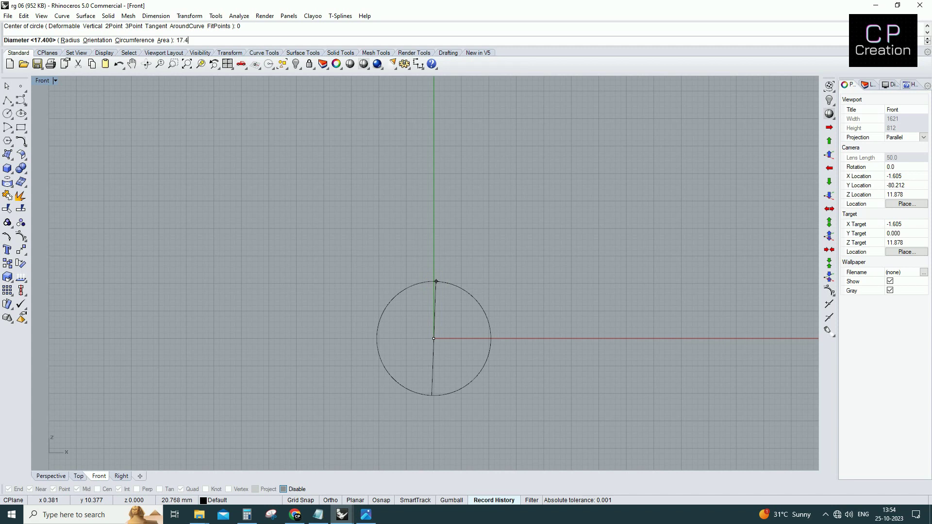
Step: Finish the 17.4 mm circle, offset it by 0.8, and delete the original
{"action": "key", "text": "Return"}
{"action": "left_click", "coordinate": [437, 282]}
{"action": "type", "text": "DimDiameter"}
{"action": "key", "text": "Return"}
{"action": "scroll", "coordinate": [437, 297], "scroll_direction": "up", "scroll_amount": 5}
{"action": "left_click_drag", "start_coordinate": [441, 287], "coordinate": [399, 342]}
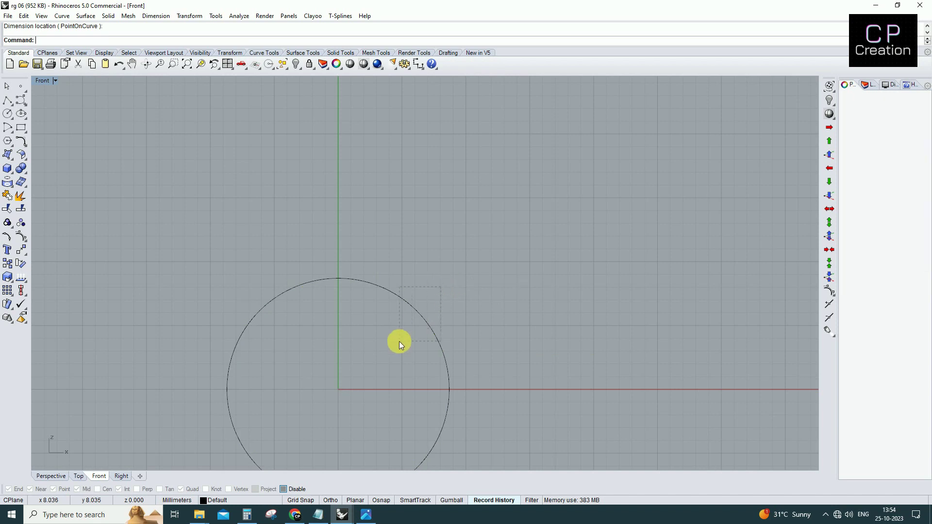
{"action": "key", "text": "Return"}
{"action": "left_click", "coordinate": [408, 314]}
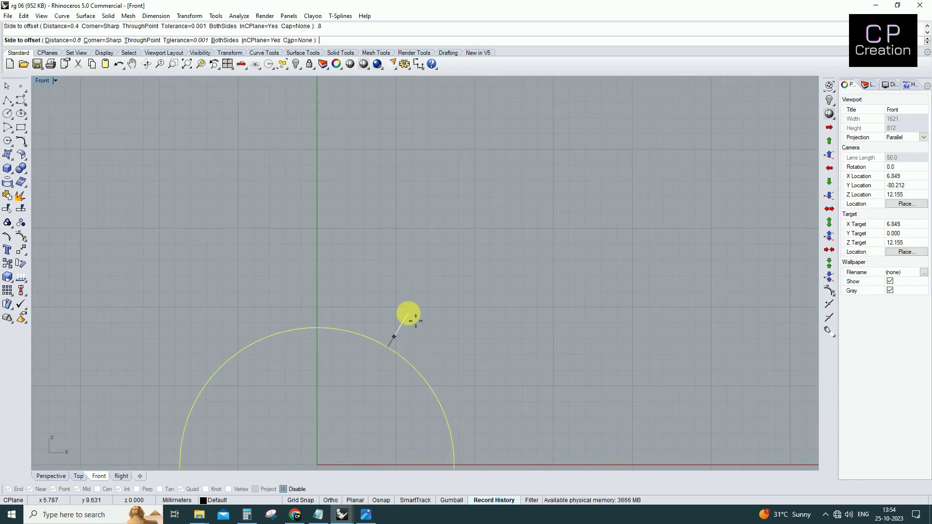
{"action": "left_click", "coordinate": [411, 319]}
{"action": "scroll", "coordinate": [435, 315], "scroll_direction": "down", "scroll_amount": 2}
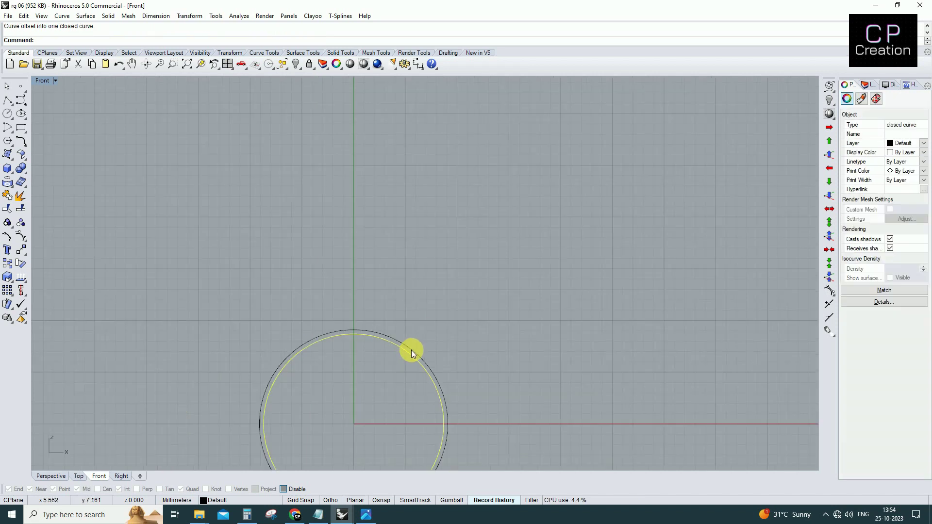
{"action": "key", "text": "Delete"}
Step: Split the offset circle at its bottom quadrant point
{"action": "left_click", "coordinate": [400, 348]}
{"action": "scroll", "coordinate": [378, 291], "scroll_direction": "down", "scroll_amount": 2}
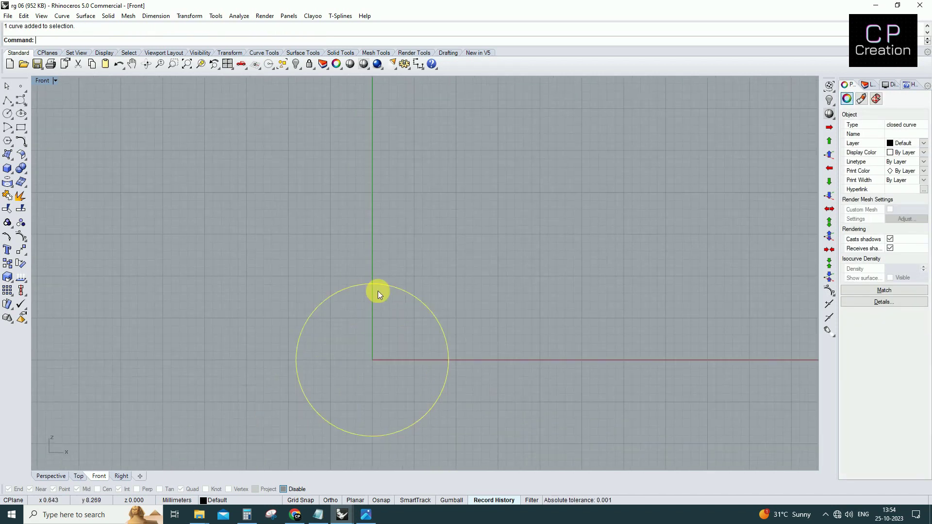
{"action": "type", "text": "Split"}
{"action": "key", "text": "Return"}
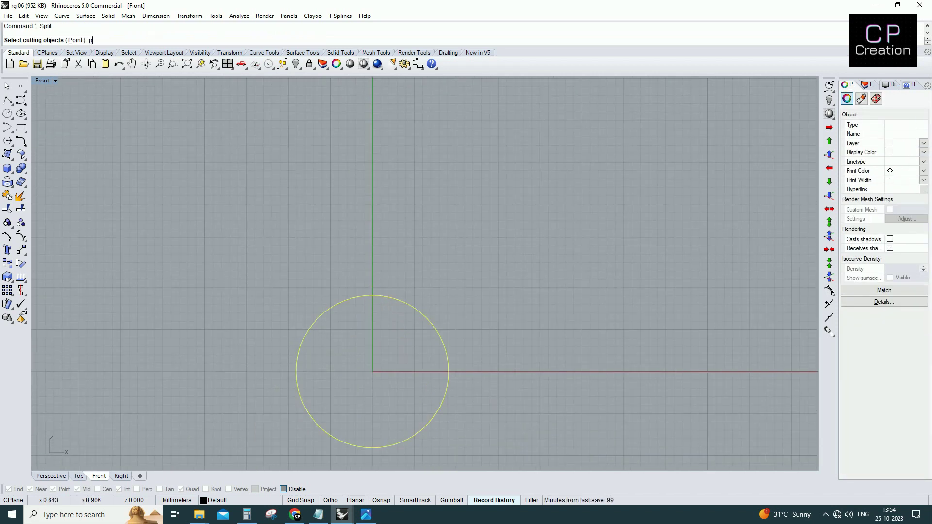
{"action": "type", "text": "p"}
{"action": "key", "text": "Return"}
{"action": "scroll", "coordinate": [378, 296], "scroll_direction": "up", "scroll_amount": 2}
{"action": "scroll", "coordinate": [372, 292], "scroll_direction": "down", "scroll_amount": 2}
{"action": "right_click_drag", "start_coordinate": [378, 354], "coordinate": [395, 239]}
{"action": "scroll", "coordinate": [398, 319], "scroll_direction": "up", "scroll_amount": 3}
{"action": "scroll", "coordinate": [387, 391], "scroll_direction": "up", "scroll_amount": 4}
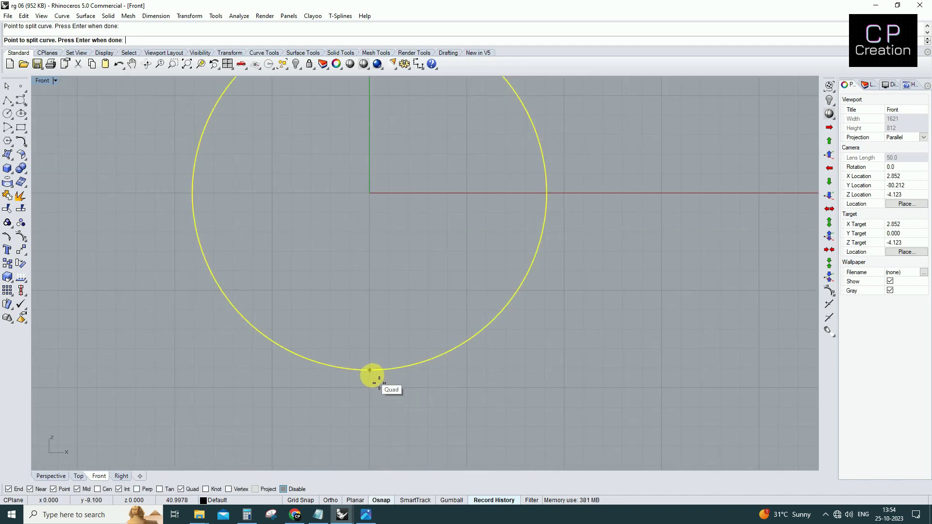
{"action": "left_click", "coordinate": [369, 371]}
{"action": "scroll", "coordinate": [370, 370], "scroll_direction": "down", "scroll_amount": 4}
{"action": "key", "text": "Return"}
Step: Delete the left half-arc, keeping only the right half
{"action": "left_click", "coordinate": [340, 307]}
{"action": "key", "text": "Delete"}
{"action": "scroll", "coordinate": [373, 339], "scroll_direction": "up", "scroll_amount": 2}
{"action": "left_click", "coordinate": [374, 320]}
{"action": "scroll", "coordinate": [388, 326], "scroll_direction": "down", "scroll_amount": 1}
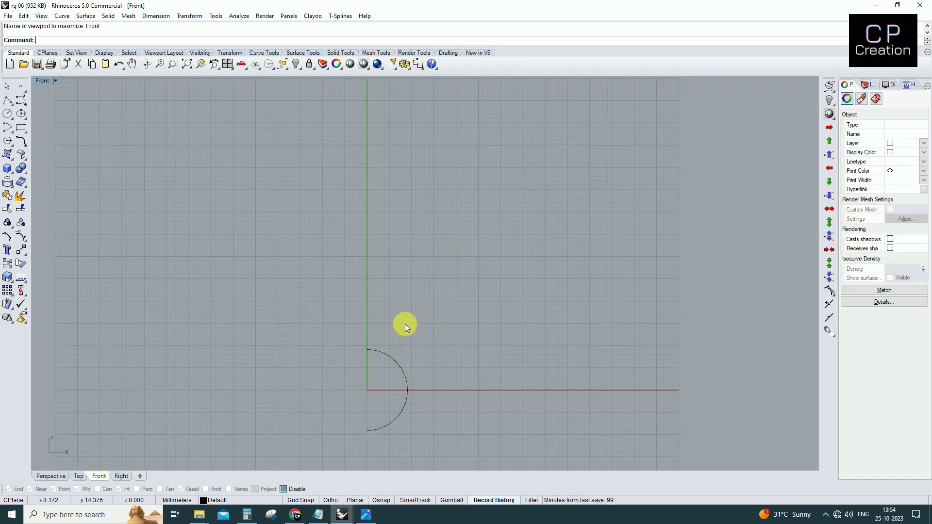
Step: In a maximized Perspective view, rebuild the arc to 7 points, degree 3
{"action": "key", "text": "ctrl+Tab"}
{"action": "right_click_drag", "start_coordinate": [425, 316], "coordinate": [437, 288]}
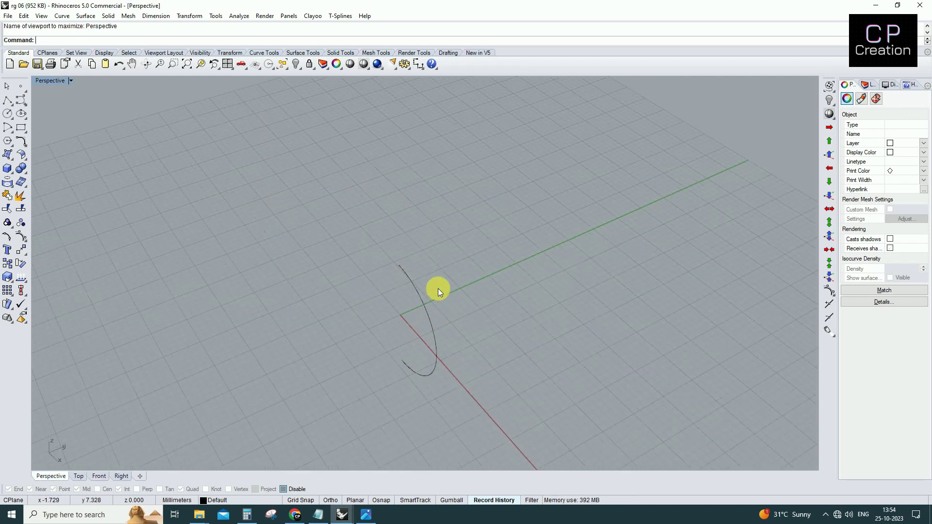
{"action": "key", "text": "Return"}
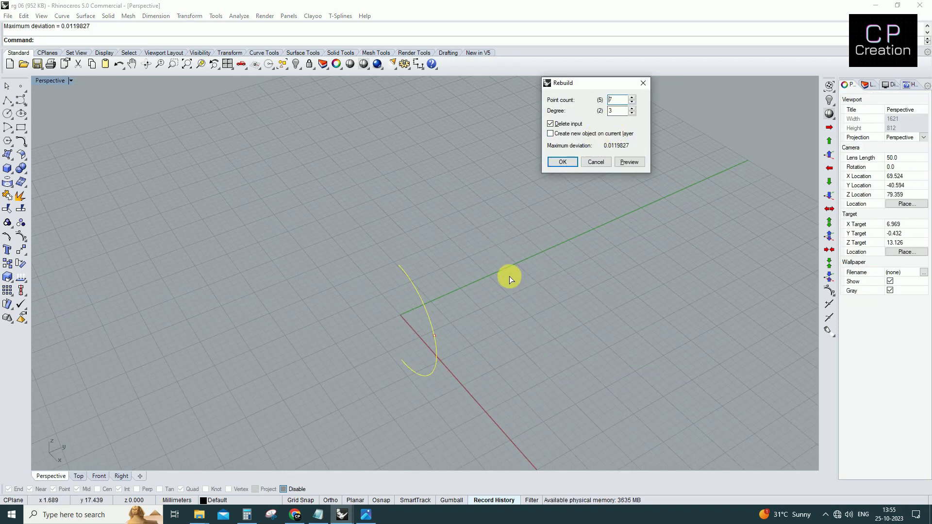
{"action": "key", "text": "Return"}
{"action": "key", "text": "Escape"}
{"action": "left_click", "coordinate": [407, 308]}
{"action": "right_click_drag", "start_coordinate": [394, 322], "coordinate": [404, 303]}
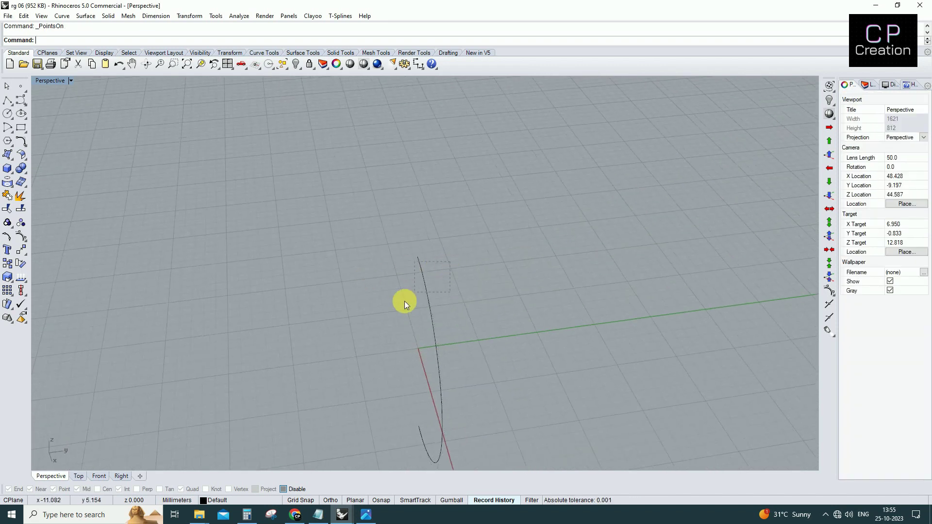
{"action": "key", "text": "Escape"}
{"action": "key", "text": "Escape"}
Step: Wrap the arc in a 0.8 diameter round pipe, then rebuild again
{"action": "left_click", "coordinate": [407, 316]}
{"action": "type", "text": "pipe"}
{"action": "key", "text": "Return"}
{"action": "key", "text": "Return"}
{"action": "key", "text": "Return"}
{"action": "key", "text": "Return"}
{"action": "mouse_move", "coordinate": [410, 316]}
{"action": "right_mouse_down"}
{"action": "mouse_move", "coordinate": [479, 270]}
{"action": "mouse_move", "coordinate": [479, 291]}
{"action": "mouse_move", "coordinate": [537, 250]}
{"action": "mouse_move", "coordinate": [405, 331]}
{"action": "right_mouse_up"}
{"action": "type", "text": "rebuild"}
{"action": "key", "text": "Return"}
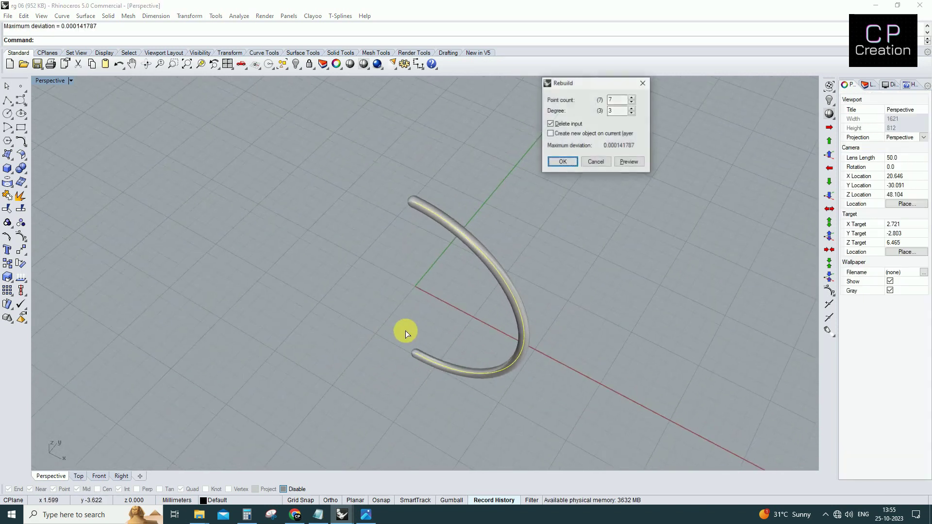
{"action": "key", "text": "Return"}
{"action": "right_click_drag", "start_coordinate": [507, 254], "coordinate": [489, 268]}
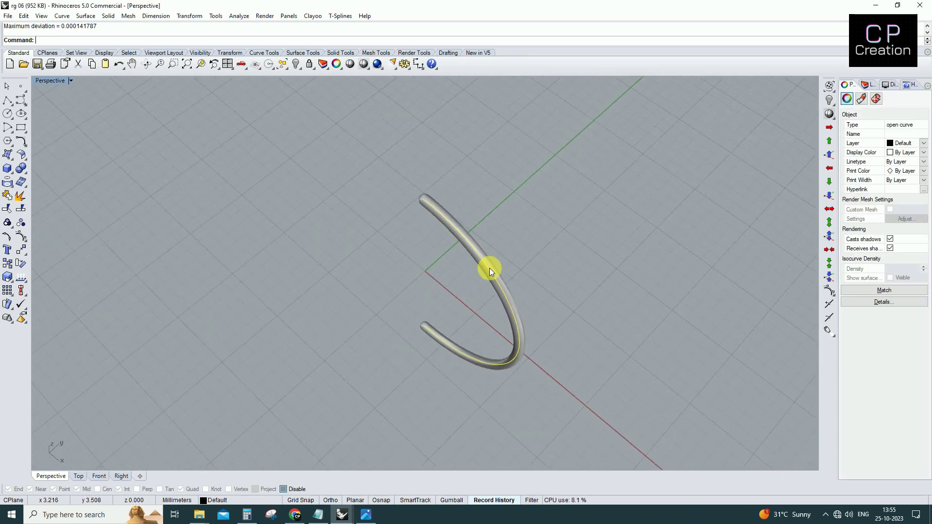
Step: Show control points and move the top ones to bend the pipe's end
{"action": "key", "text": "F10"}
{"action": "scroll", "coordinate": [445, 231], "scroll_direction": "up", "scroll_amount": 3}
{"action": "right_click_drag", "start_coordinate": [446, 231], "coordinate": [491, 196]}
{"action": "left_click_drag", "start_coordinate": [490, 195], "coordinate": [466, 216]}
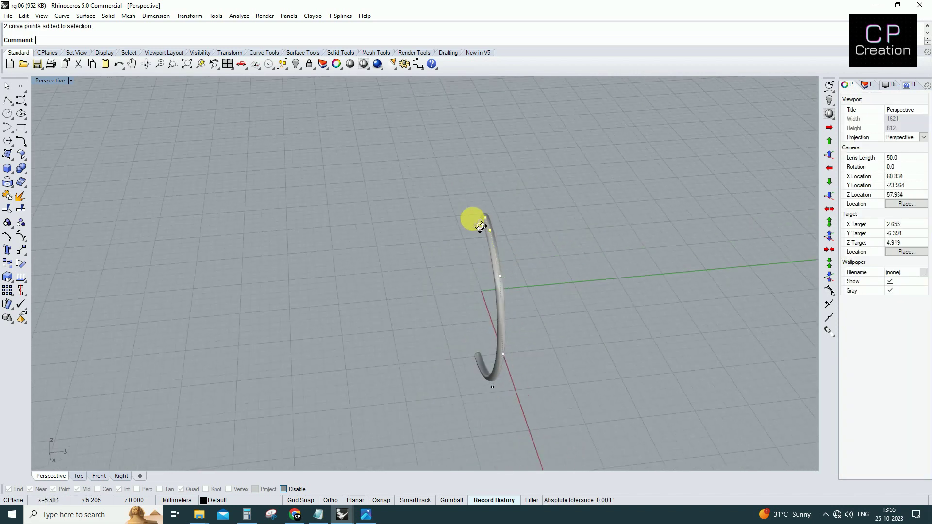
{"action": "right_click_drag", "start_coordinate": [466, 216], "coordinate": [471, 302]}
{"action": "right_click_drag", "start_coordinate": [540, 275], "coordinate": [508, 222]}
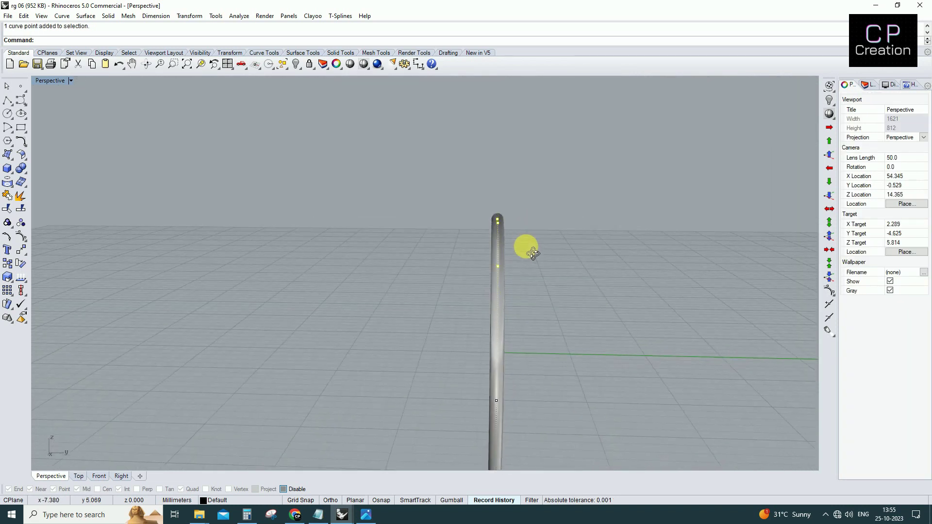
{"action": "type", "text": "move"}
{"action": "key", "text": "Return"}
{"action": "left_click", "coordinate": [551, 215]}
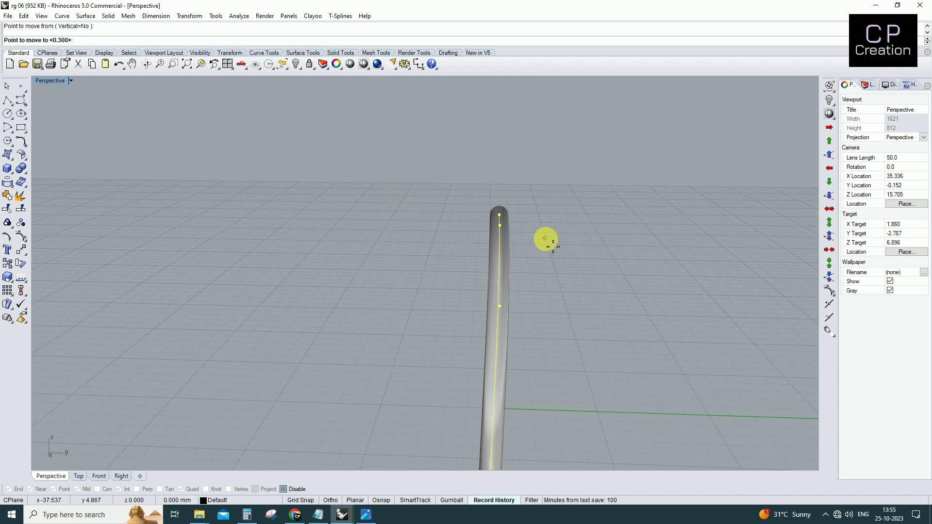
{"action": "left_click", "coordinate": [558, 194]}
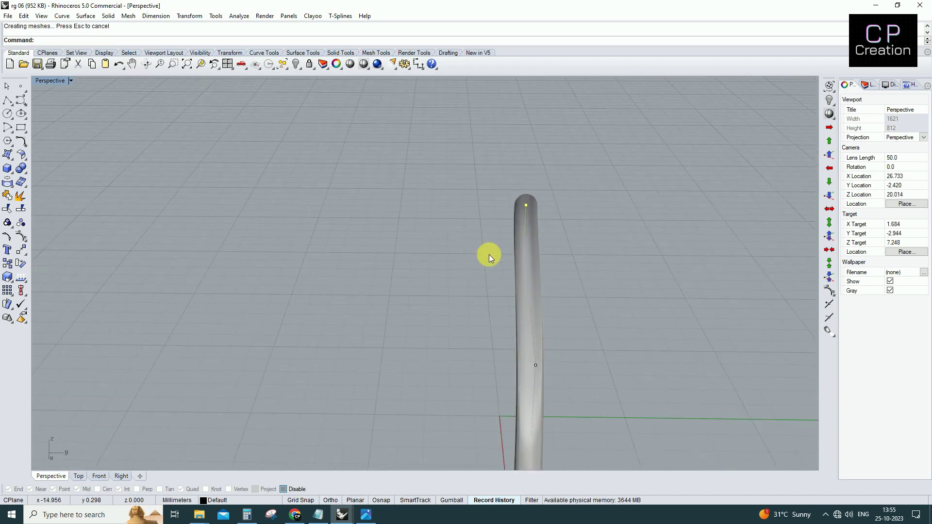
Step: Move the top control points again to bend the end further
{"action": "right_click_drag", "start_coordinate": [489, 254], "coordinate": [553, 222]}
{"action": "key", "text": "Return"}
{"action": "left_click", "coordinate": [560, 228]}
{"action": "left_click", "coordinate": [557, 157]}
{"action": "mouse_move", "coordinate": [557, 154]}
{"action": "right_mouse_down"}
{"action": "mouse_move", "coordinate": [554, 204]}
{"action": "mouse_move", "coordinate": [570, 191]}
{"action": "right_mouse_up"}
Step: Polar-array the pipe around the origin into 2 items
{"action": "left_click", "coordinate": [555, 204]}
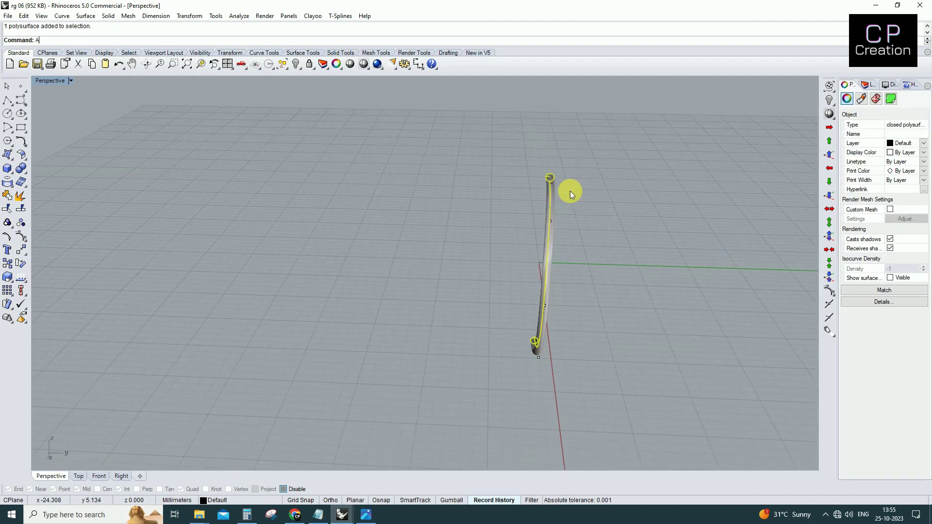
{"action": "type", "text": "0"}
{"action": "key", "text": "Return"}
{"action": "key", "text": "Return"}
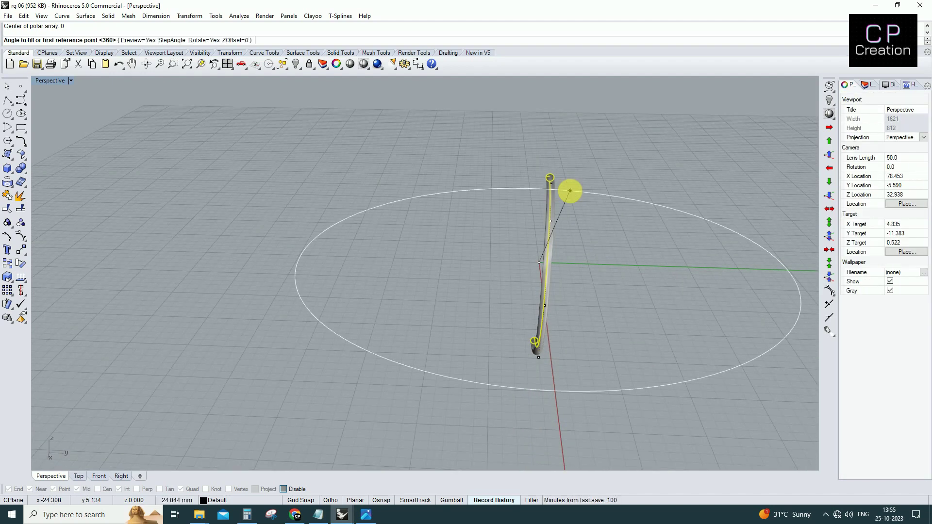
{"action": "key", "text": "Return"}
{"action": "key", "text": "Return"}
{"action": "mouse_move", "coordinate": [548, 202]}
{"action": "right_mouse_down"}
{"action": "mouse_move", "coordinate": [523, 284]}
{"action": "mouse_move", "coordinate": [563, 243]}
{"action": "mouse_move", "coordinate": [525, 210]}
{"action": "mouse_move", "coordinate": [485, 244]}
{"action": "mouse_move", "coordinate": [469, 168]}
{"action": "right_mouse_up"}
Step: Move the second copy's end points so the two ends stagger and overlap
{"action": "left_click", "coordinate": [508, 238]}
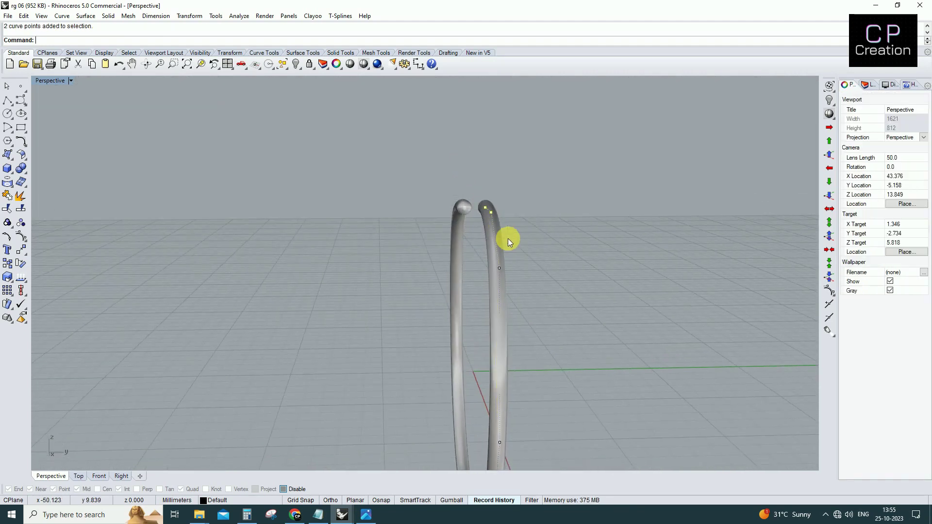
{"action": "scroll", "coordinate": [507, 238], "scroll_direction": "up", "scroll_amount": 3}
{"action": "scroll", "coordinate": [532, 191], "scroll_direction": "up", "scroll_amount": 3}
{"action": "mouse_move", "coordinate": [524, 293]}
{"action": "right_mouse_down"}
{"action": "mouse_move", "coordinate": [553, 239]}
{"action": "mouse_move", "coordinate": [551, 183]}
{"action": "mouse_move", "coordinate": [546, 250]}
{"action": "right_mouse_up"}
{"action": "left_click", "coordinate": [557, 239]}
{"action": "scroll", "coordinate": [558, 242], "scroll_direction": "down", "scroll_amount": 5}
{"action": "scroll", "coordinate": [539, 250], "scroll_direction": "up", "scroll_amount": 2}
{"action": "scroll", "coordinate": [517, 219], "scroll_direction": "up", "scroll_amount": 1}
{"action": "scroll", "coordinate": [520, 223], "scroll_direction": "up", "scroll_amount": 3}
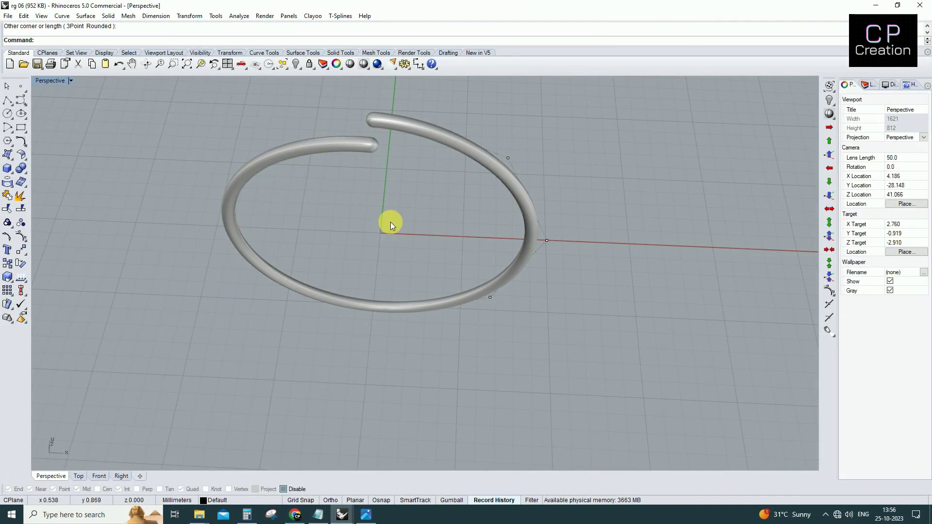
{"action": "right_click_drag", "start_coordinate": [397, 247], "coordinate": [404, 259]}
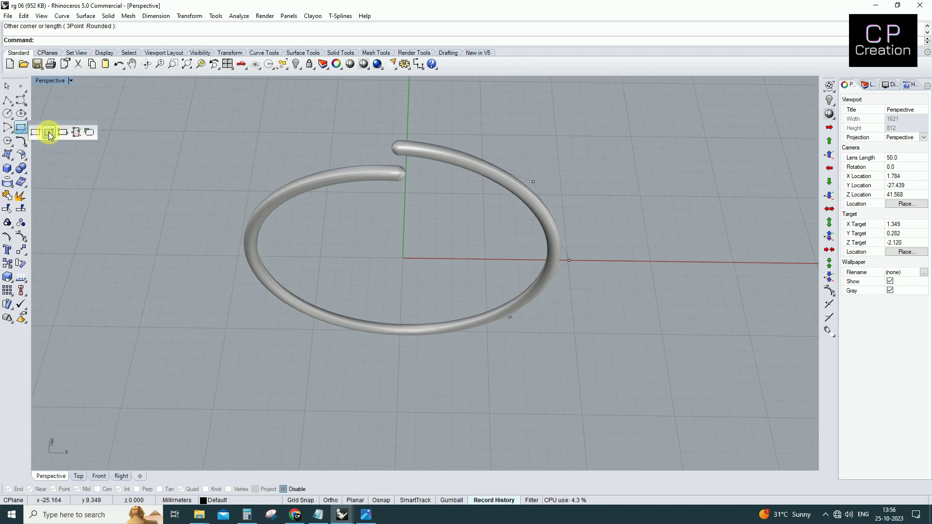
Step: Draw a 2 × 2 square centred at the origin
{"action": "left_click", "coordinate": [21, 127]}
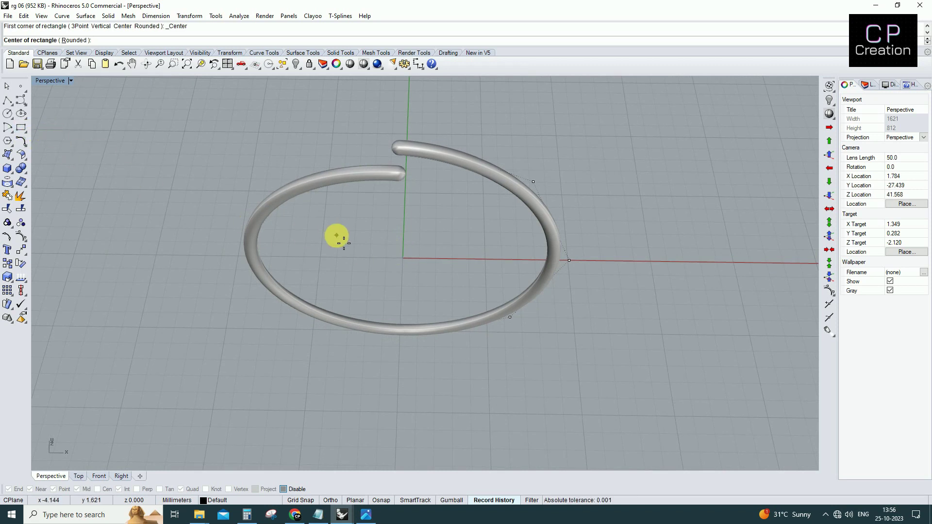
{"action": "type", "text": "0"}
{"action": "key", "text": "Return"}
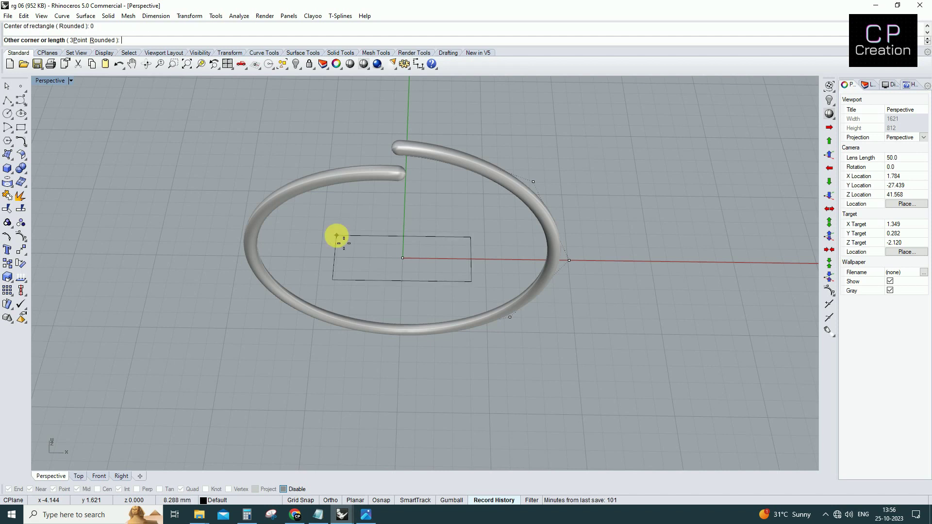
{"action": "right_click", "coordinate": [337, 235]}
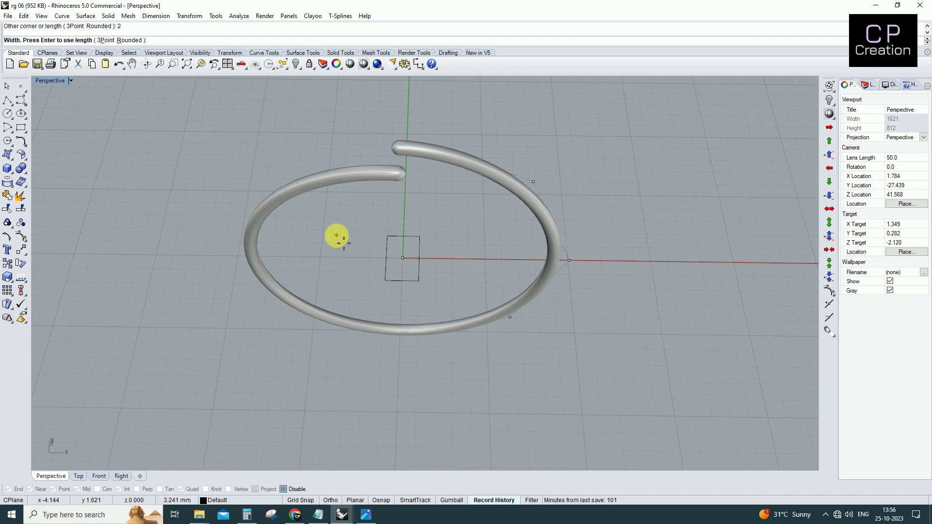
{"action": "type", "text": "2"}
{"action": "key", "text": "Return"}
{"action": "scroll", "coordinate": [383, 243], "scroll_direction": "up", "scroll_amount": 2}
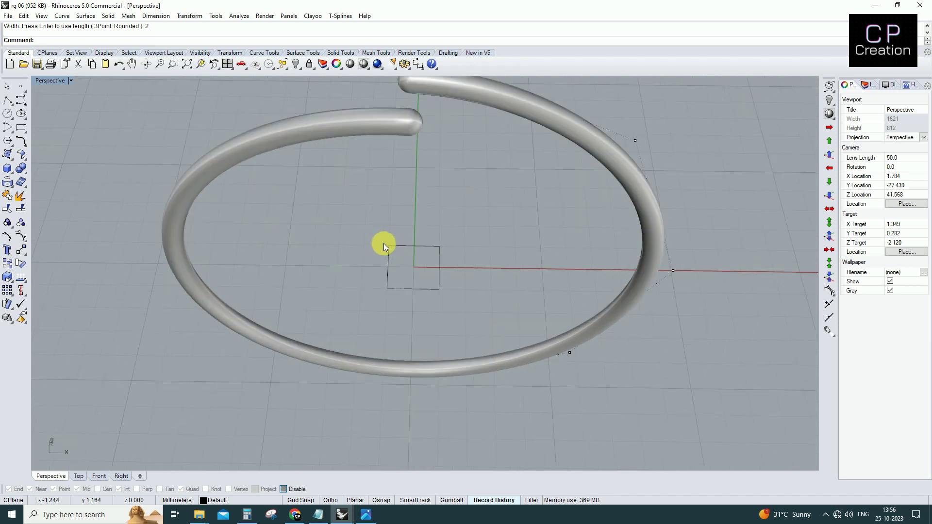
{"action": "left_click", "coordinate": [390, 246]}
{"action": "scroll", "coordinate": [389, 245], "scroll_direction": "up", "scroll_amount": 1}
Step: Add 2.00 linear dimensions to the square's vertical and horizontal sides
{"action": "left_click", "coordinate": [418, 64]}
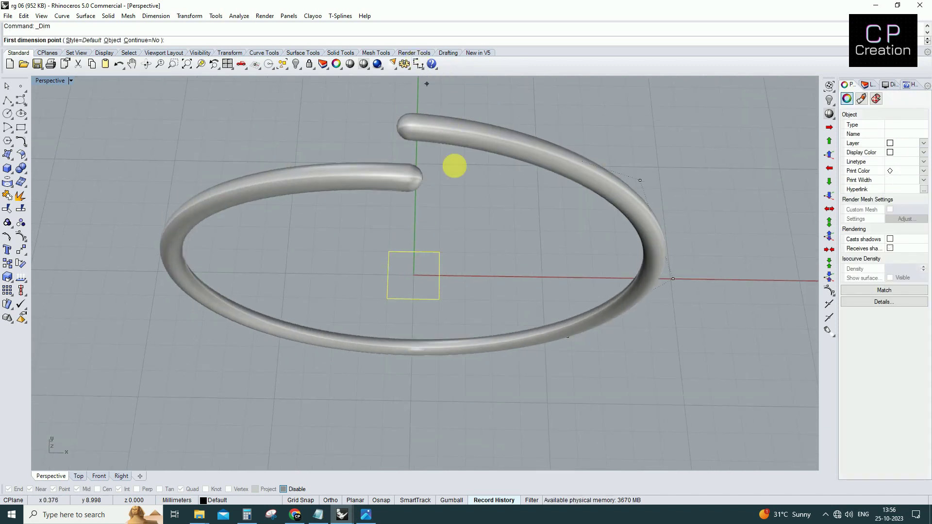
{"action": "left_click", "coordinate": [439, 252]}
{"action": "left_click", "coordinate": [451, 289]}
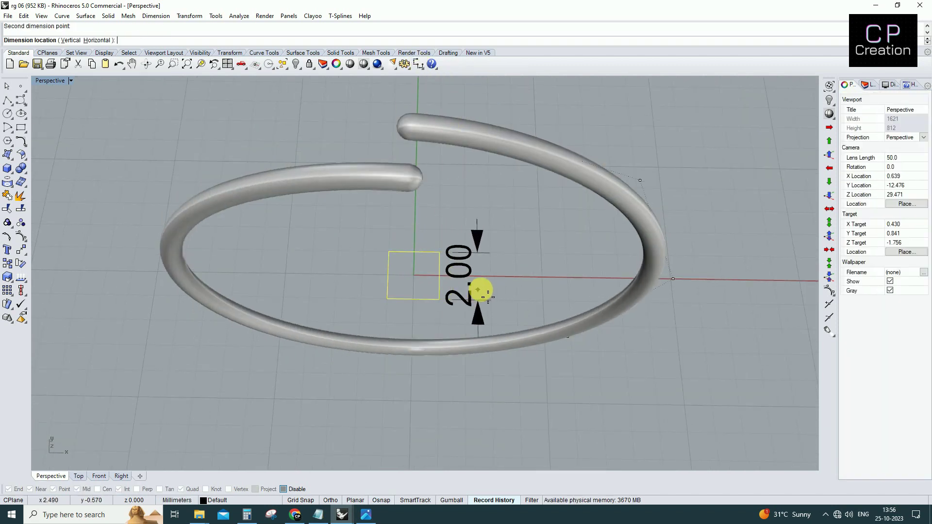
{"action": "left_click", "coordinate": [504, 285]}
{"action": "right_click", "coordinate": [447, 266]}
{"action": "left_click", "coordinate": [439, 252]}
{"action": "left_click", "coordinate": [389, 252]}
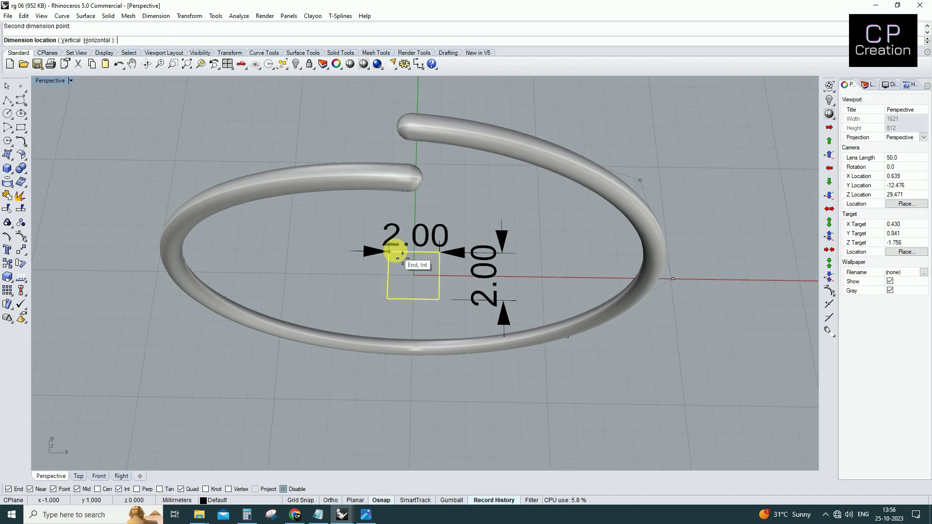
{"action": "scroll", "coordinate": [405, 219], "scroll_direction": "down", "scroll_amount": 2}
{"action": "left_click", "coordinate": [423, 217]}
Step: Select and delete both 2.00 dimensions
{"action": "left_click", "coordinate": [450, 228]}
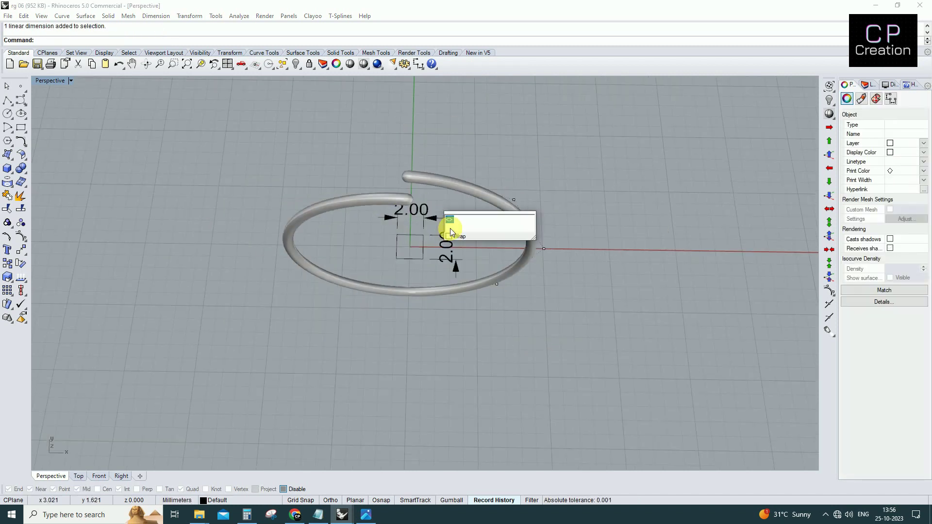
{"action": "left_click", "coordinate": [458, 232], "text": "shift"}
{"action": "key", "text": "Delete"}
{"action": "scroll", "coordinate": [449, 232], "scroll_direction": "up", "scroll_amount": 3}
Step: Offset the square curve to create a second concentric square
{"action": "left_click", "coordinate": [404, 233]}
{"action": "scroll", "coordinate": [404, 232], "scroll_direction": "up", "scroll_amount": 3}
{"action": "scroll", "coordinate": [387, 252], "scroll_direction": "up", "scroll_amount": 2}
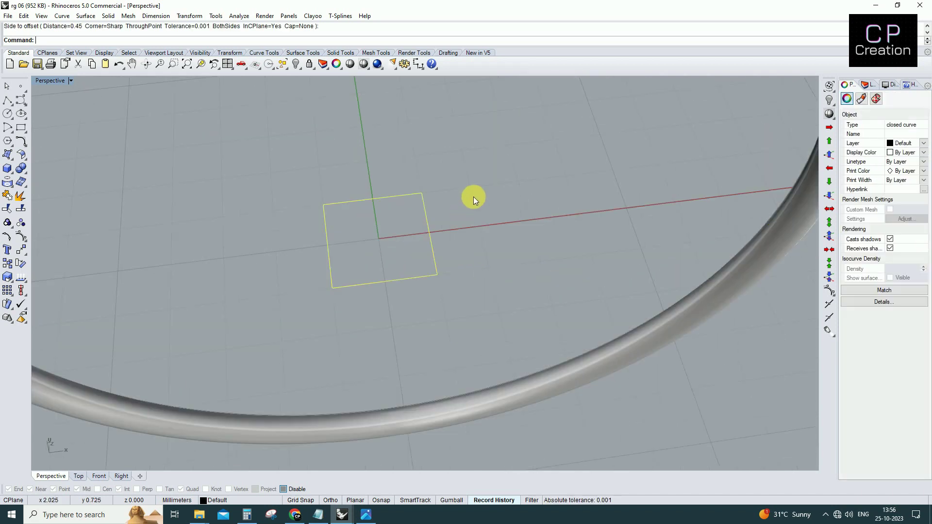
{"action": "type", "text": "o"}
{"action": "key", "text": "Return"}
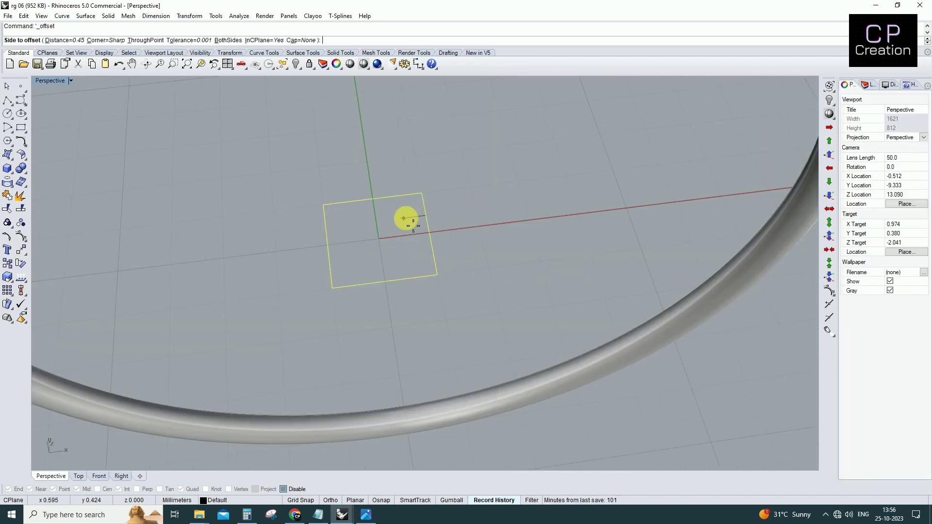
{"action": "key", "text": "Return"}
{"action": "left_click", "coordinate": [404, 218]}
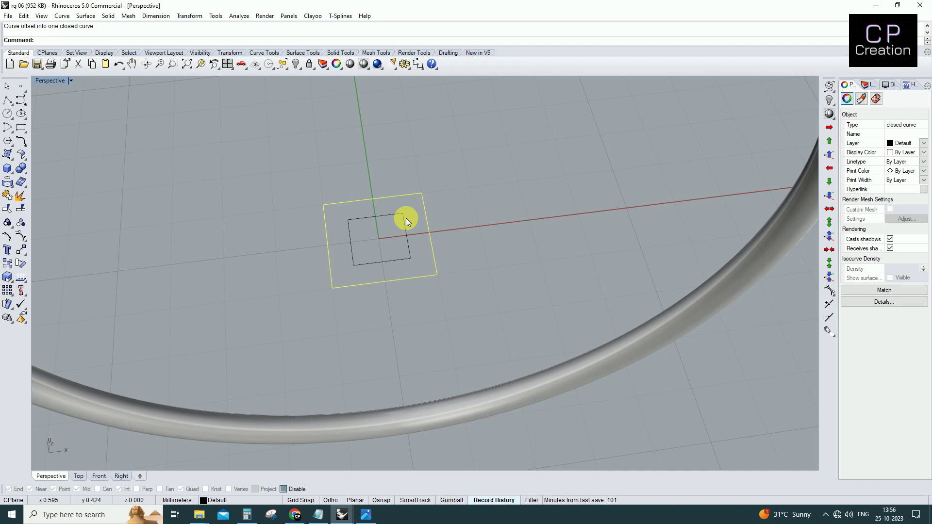
Step: Fill the area between the two squares with a planar frame surface
{"action": "type", "text": "planarsrf"}
{"action": "key", "text": "Return"}
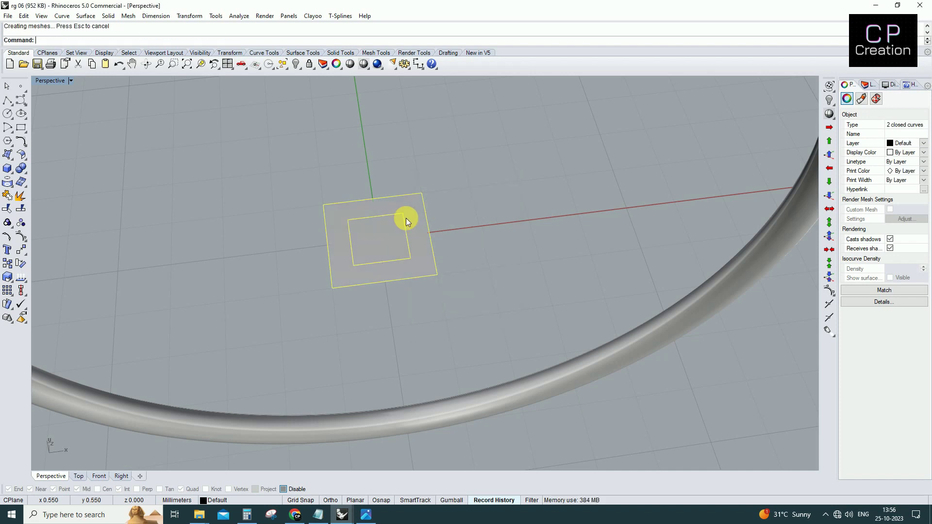
{"action": "right_click_drag", "start_coordinate": [401, 232], "coordinate": [385, 237]}
{"action": "type", "text": "trim"}
{"action": "key", "text": "Return"}
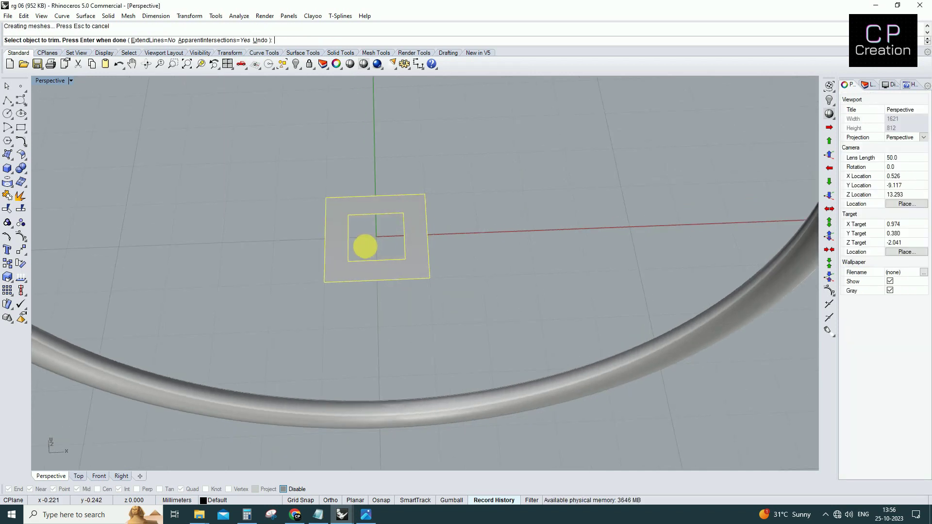
{"action": "scroll", "coordinate": [374, 228], "scroll_direction": "up", "scroll_amount": 3}
{"action": "key", "text": "Escape"}
Step: Thicken the frame surface 1.5 into a solid with OffsetSrf
{"action": "left_click", "coordinate": [327, 211]}
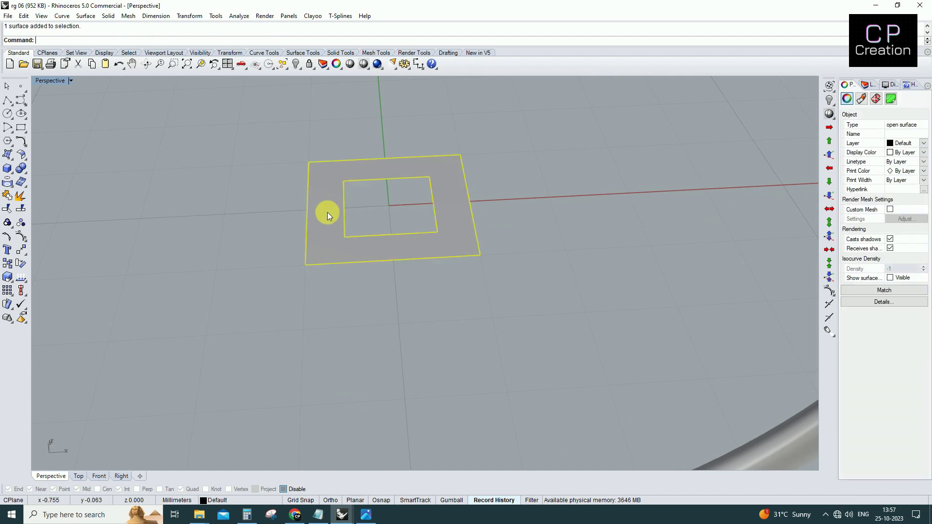
{"action": "type", "text": "offsetsrf"}
{"action": "key", "text": "Return"}
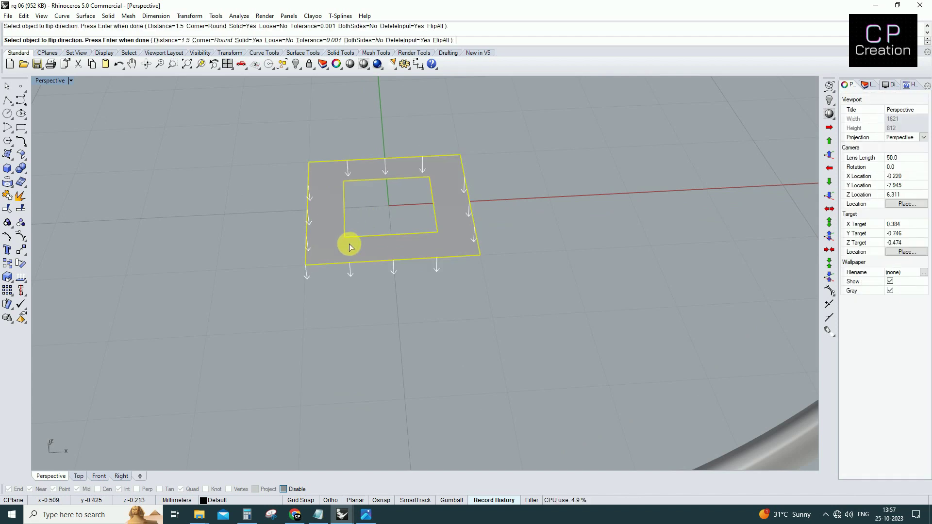
{"action": "key", "text": "Return"}
{"action": "mouse_move", "coordinate": [393, 247]}
{"action": "right_mouse_down"}
{"action": "mouse_move", "coordinate": [354, 270]}
{"action": "mouse_move", "coordinate": [356, 285]}
{"action": "mouse_move", "coordinate": [340, 253]}
{"action": "right_mouse_up"}
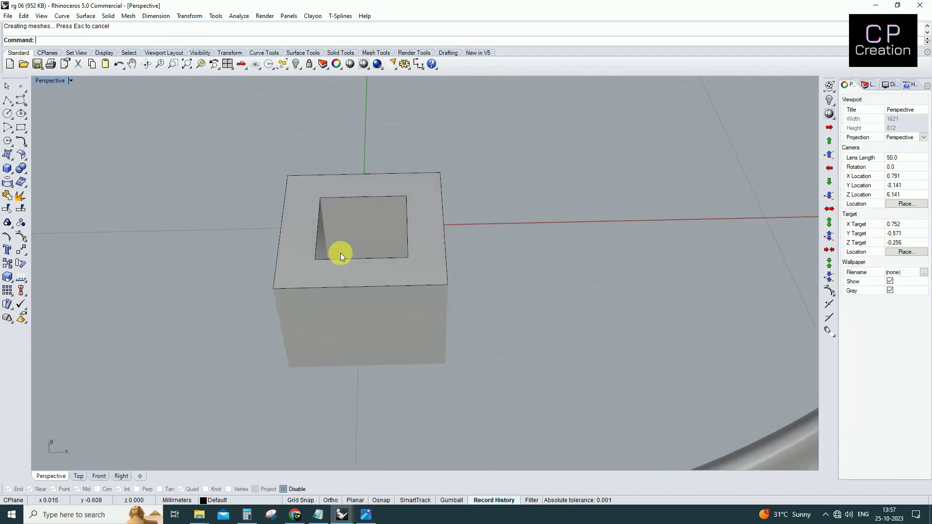
{"action": "left_click", "coordinate": [8, 114]}
Step: Draw a 0.55 circle at a collet corner and extrude it 1.5 into a cylinder
{"action": "left_click", "coordinate": [441, 173]}
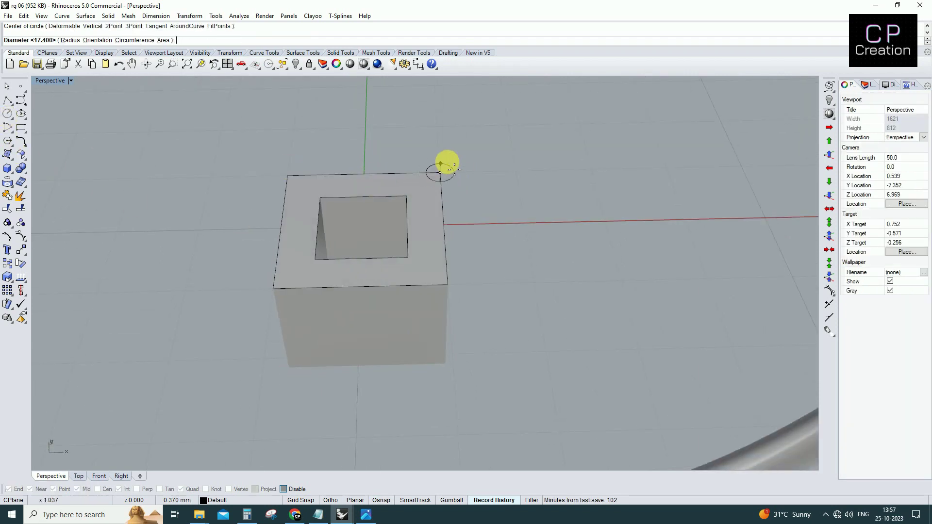
{"action": "type", "text": "5"}
{"action": "key", "text": "Return"}
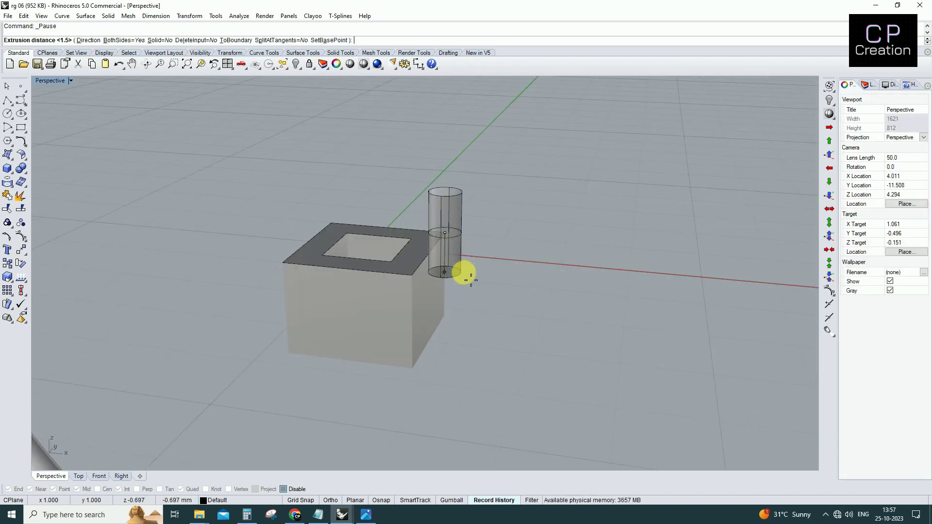
{"action": "left_click", "coordinate": [459, 246]}
{"action": "right_click", "coordinate": [460, 256]}
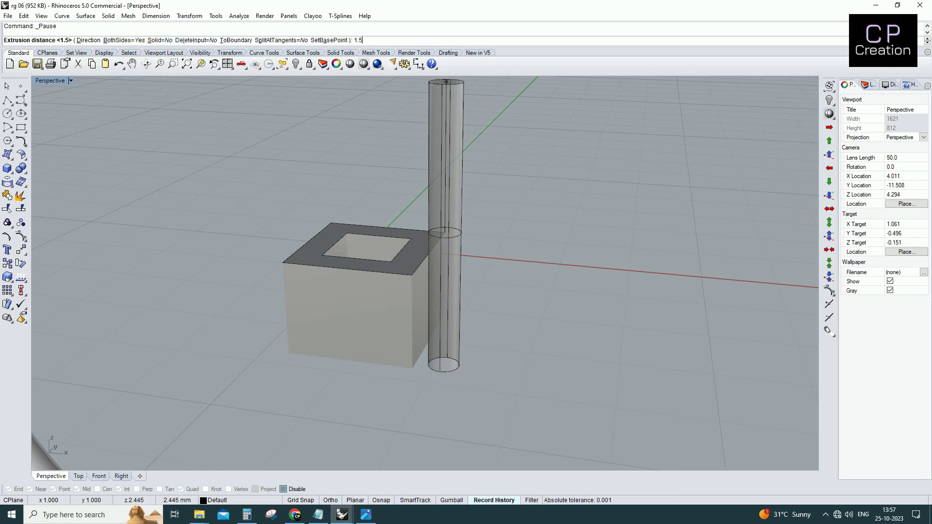
{"action": "key", "text": "Return"}
{"action": "mouse_move", "coordinate": [178, 94]}
{"action": "right_mouse_down"}
{"action": "mouse_move", "coordinate": [369, 171]}
{"action": "mouse_move", "coordinate": [513, 196]}
{"action": "right_mouse_up"}
Step: Cap the cylinder, fillet its top edge 0.2, and copy it to the other corners
{"action": "left_click", "coordinate": [527, 189]}
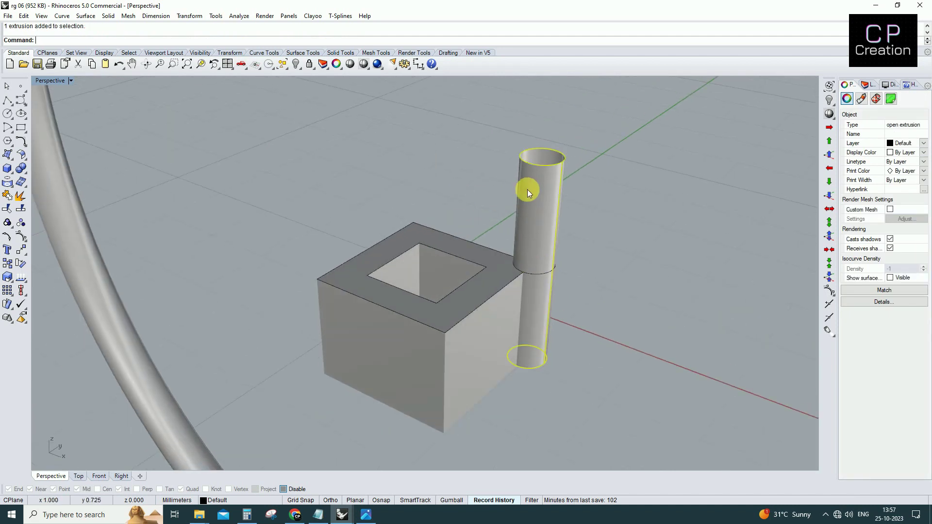
{"action": "type", "text": "cap"}
{"action": "key", "text": "Return"}
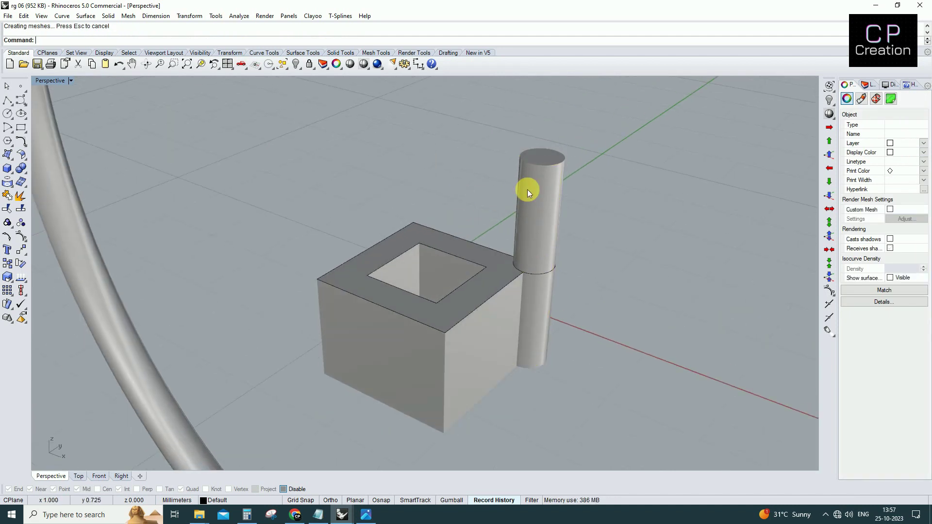
{"action": "left_click", "coordinate": [527, 189]}
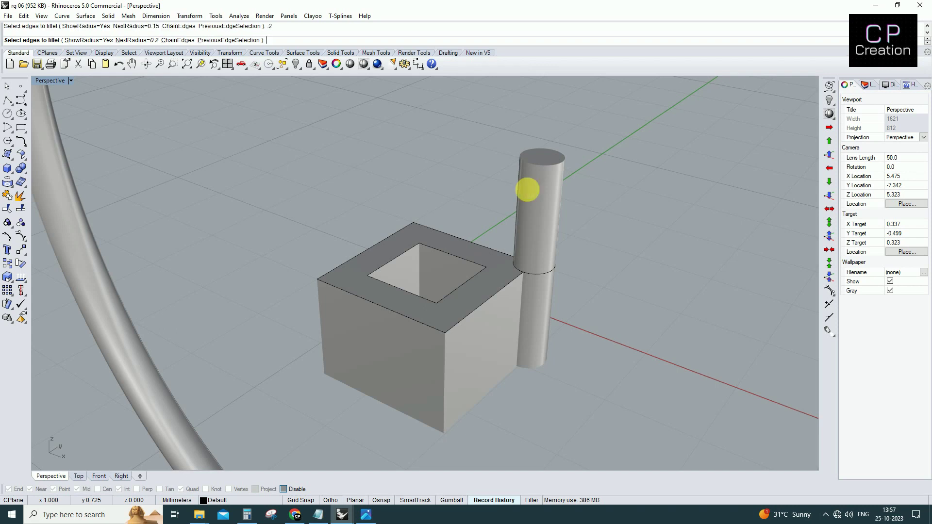
{"action": "key", "text": "Return"}
{"action": "key", "text": "Return"}
{"action": "mouse_move", "coordinate": [556, 187]}
{"action": "right_mouse_down"}
{"action": "mouse_move", "coordinate": [544, 235]}
{"action": "mouse_move", "coordinate": [580, 177]}
{"action": "mouse_move", "coordinate": [512, 142]}
{"action": "mouse_move", "coordinate": [540, 238]}
{"action": "mouse_move", "coordinate": [474, 235]}
{"action": "mouse_move", "coordinate": [475, 193]}
{"action": "right_mouse_up"}
{"action": "left_click", "coordinate": [475, 193]}
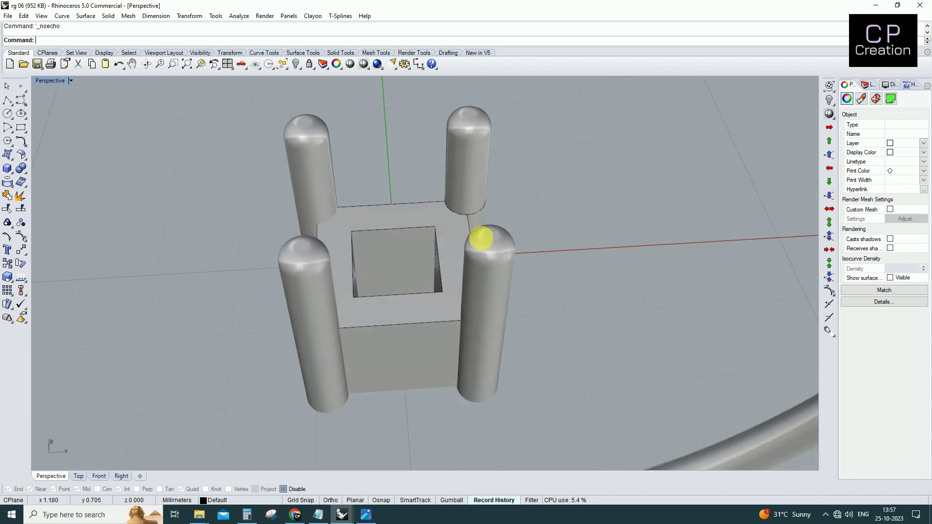
{"action": "mouse_move", "coordinate": [479, 239]}
{"action": "right_mouse_down"}
{"action": "mouse_move", "coordinate": [479, 276]}
{"action": "mouse_move", "coordinate": [462, 202]}
{"action": "mouse_move", "coordinate": [395, 265]}
{"action": "right_mouse_up"}
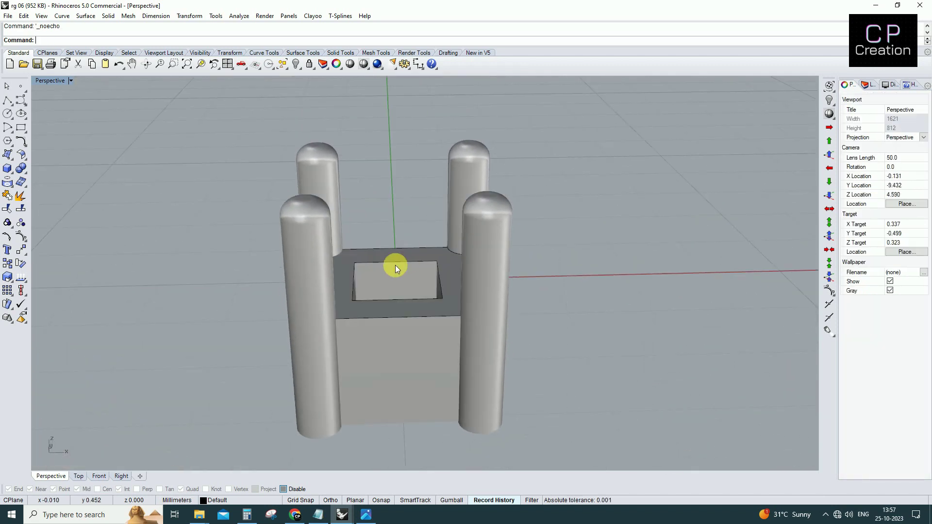
Step: Chamfer the top edges of the collet's square opening with distance 0.4
{"action": "type", "text": "cham"}
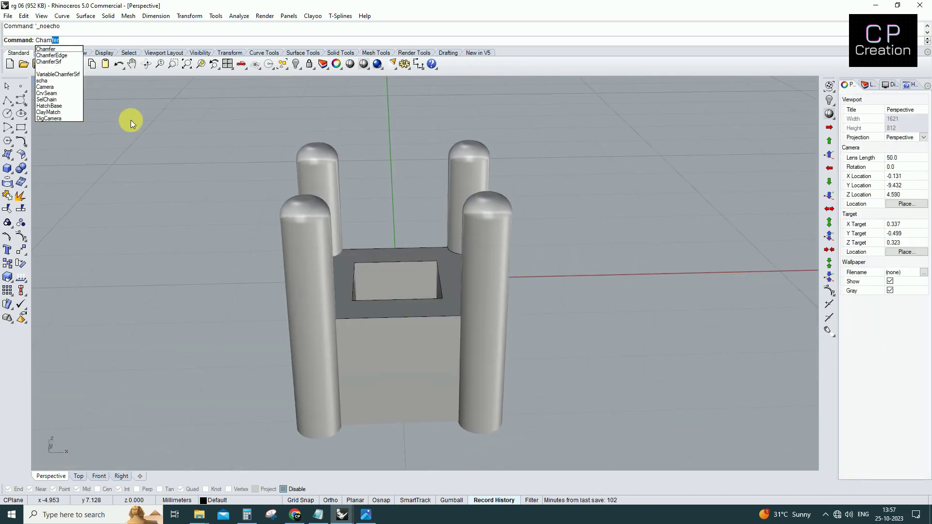
{"action": "left_click", "coordinate": [74, 56]}
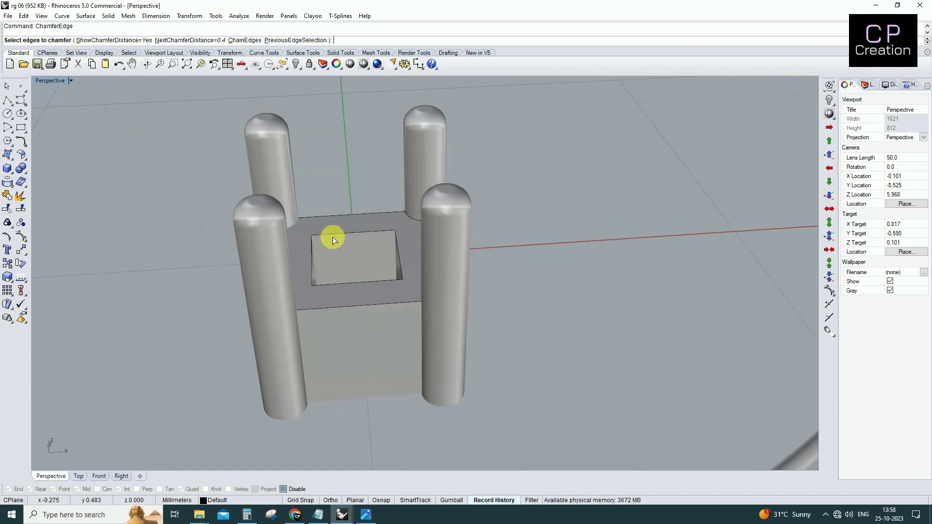
{"action": "type", "text": ".4"}
{"action": "key", "text": "Return"}
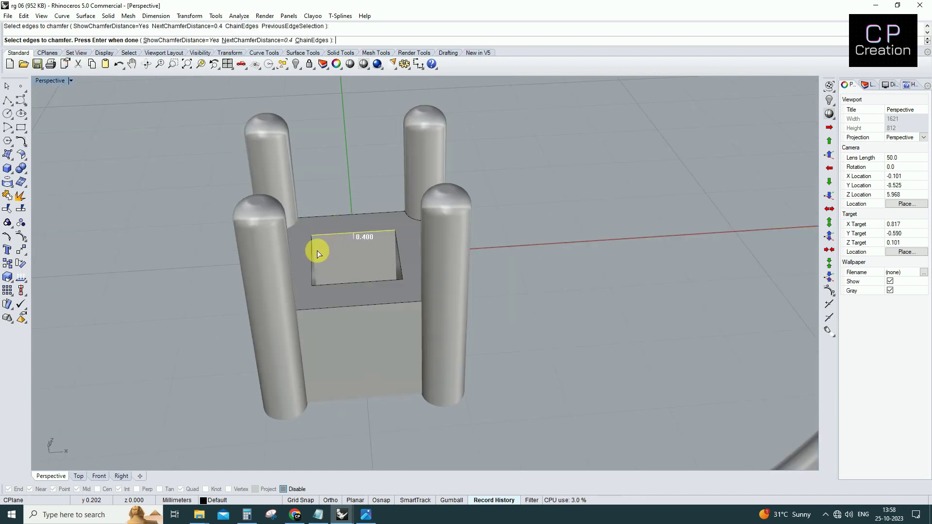
{"action": "left_click", "coordinate": [397, 273]}
{"action": "key", "text": "Return"}
Step: Delete the unwanted chamfer face and stray closed curve, then zoom out to the ring
{"action": "mouse_move", "coordinate": [386, 238]}
{"action": "right_mouse_down"}
{"action": "mouse_move", "coordinate": [385, 305]}
{"action": "mouse_move", "coordinate": [371, 249]}
{"action": "mouse_move", "coordinate": [377, 226]}
{"action": "mouse_move", "coordinate": [377, 264]}
{"action": "mouse_move", "coordinate": [384, 225]}
{"action": "right_mouse_up"}
{"action": "left_click", "coordinate": [378, 222]}
{"action": "key", "text": "Delete"}
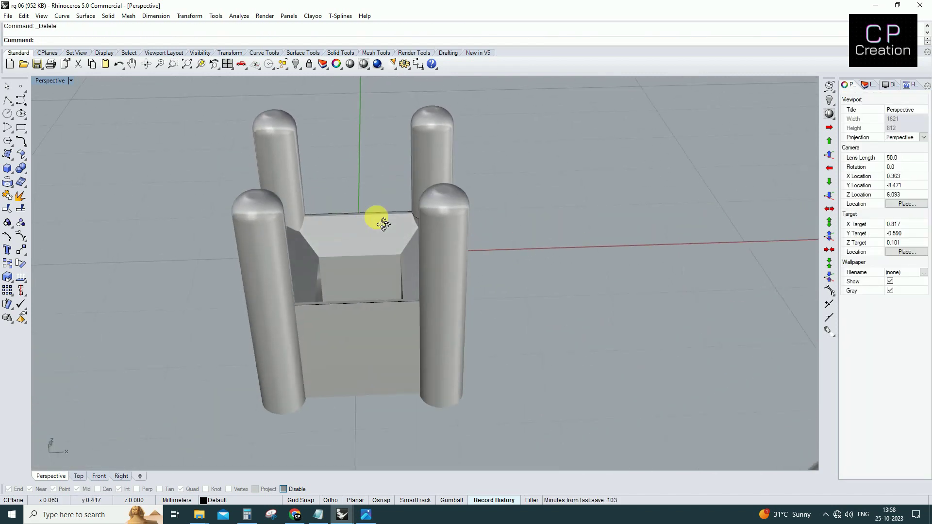
{"action": "right_click_drag", "start_coordinate": [364, 170], "coordinate": [330, 178]}
{"action": "left_click", "coordinate": [398, 221]}
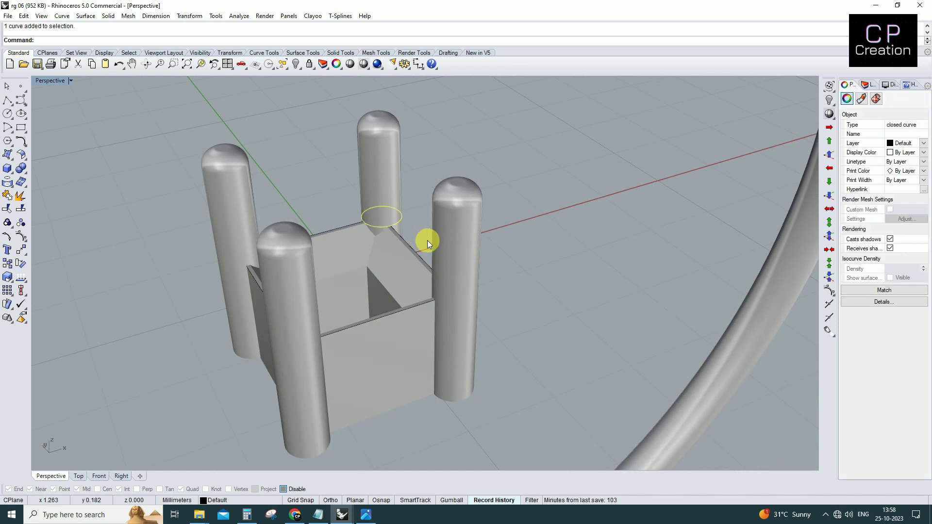
{"action": "key", "text": "Delete"}
{"action": "scroll", "coordinate": [372, 251], "scroll_direction": "down", "scroll_amount": 5}
{"action": "right_click_drag", "start_coordinate": [372, 252], "coordinate": [365, 221]}
{"action": "right_click", "coordinate": [365, 220]}
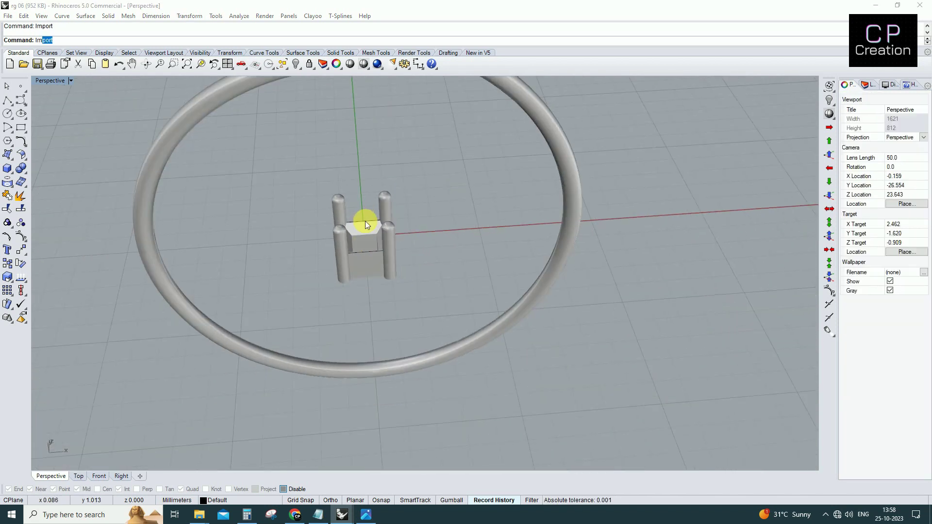
Step: Import the 'all daimond' file and keep only the princess-cut diamond
{"action": "left_click", "coordinate": [423, 240]}
{"action": "double_click", "coordinate": [423, 240]}
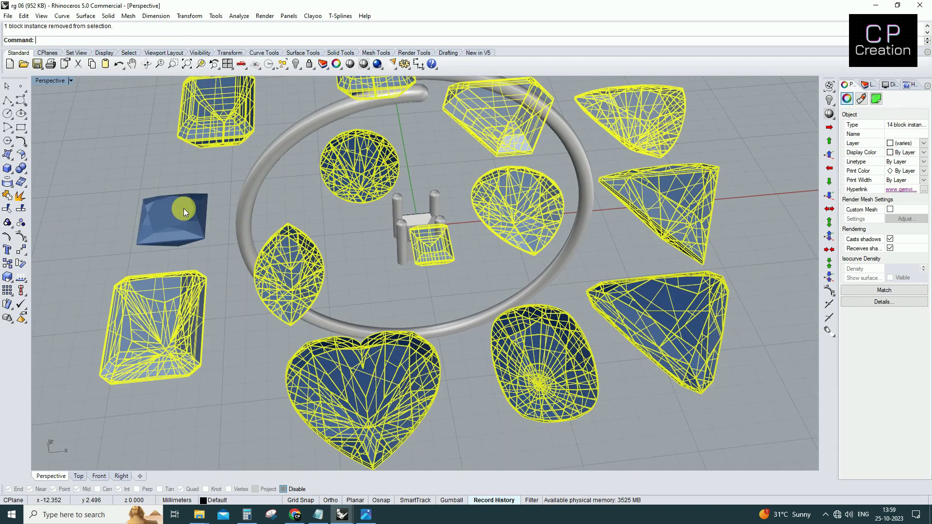
{"action": "key", "text": "Delete"}
{"action": "right_click_drag", "start_coordinate": [190, 208], "coordinate": [198, 271]}
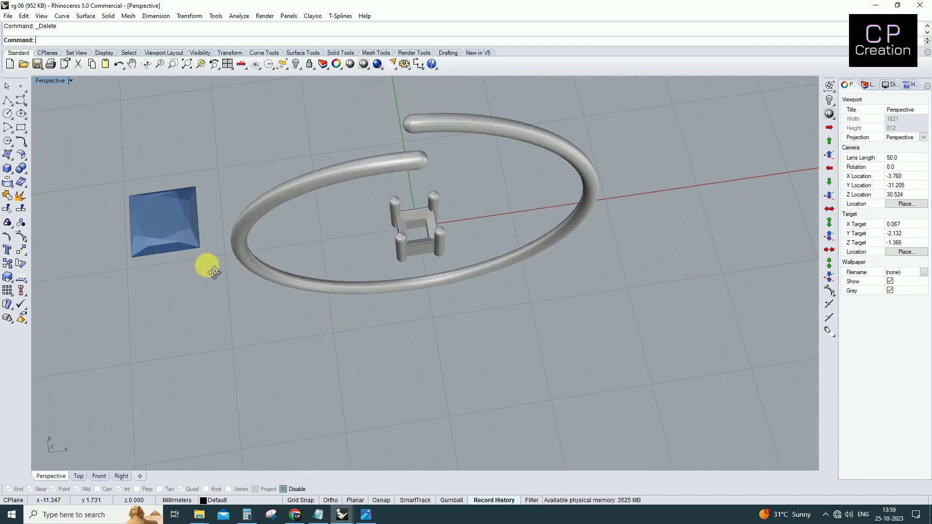
{"action": "left_click", "coordinate": [197, 270]}
{"action": "right_click_drag", "start_coordinate": [170, 225], "coordinate": [290, 246]}
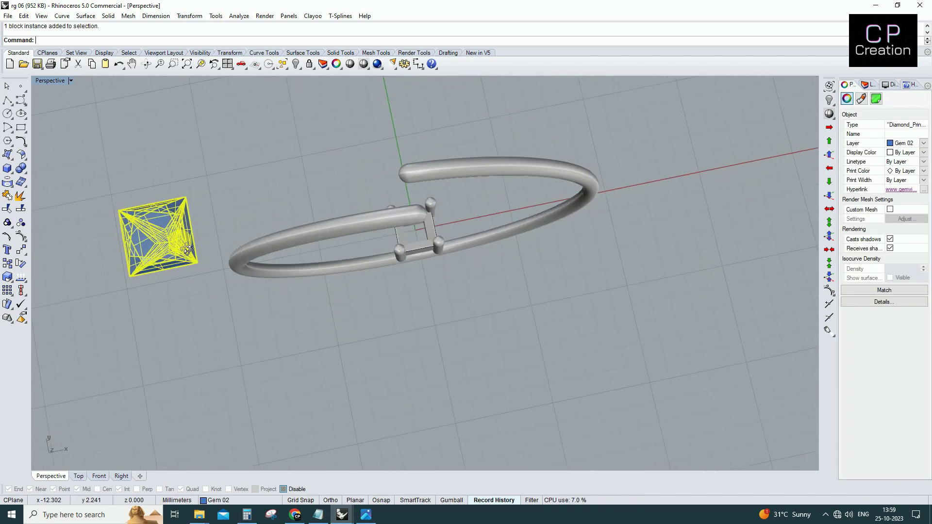
Step: Move the princess-cut diamond to the origin (0) in Top view
{"action": "key", "text": "ctrl+F1"}
{"action": "scroll", "coordinate": [340, 311], "scroll_direction": "up", "scroll_amount": 5}
{"action": "scroll", "coordinate": [378, 326], "scroll_direction": "up", "scroll_amount": 4}
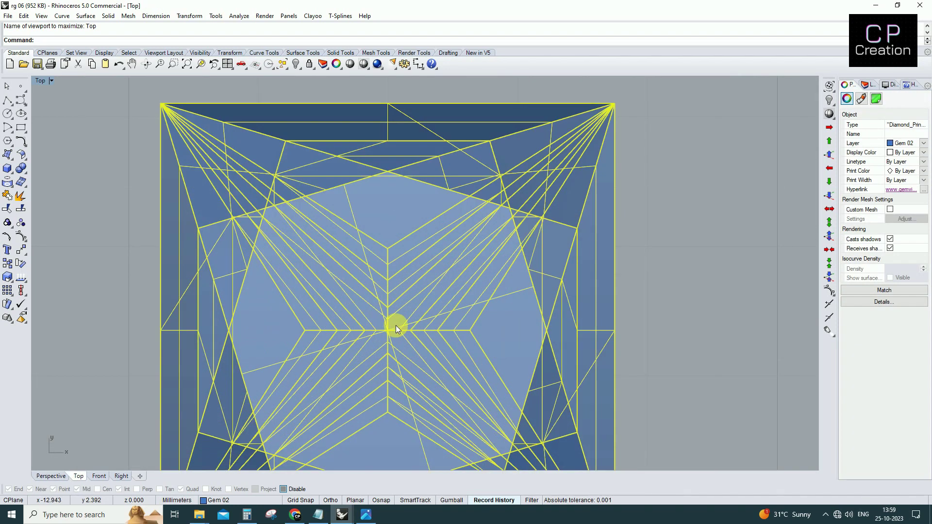
{"action": "scroll", "coordinate": [403, 330], "scroll_direction": "up", "scroll_amount": 4}
{"action": "type", "text": "m"}
{"action": "key", "text": "Return"}
{"action": "left_click", "coordinate": [325, 324]}
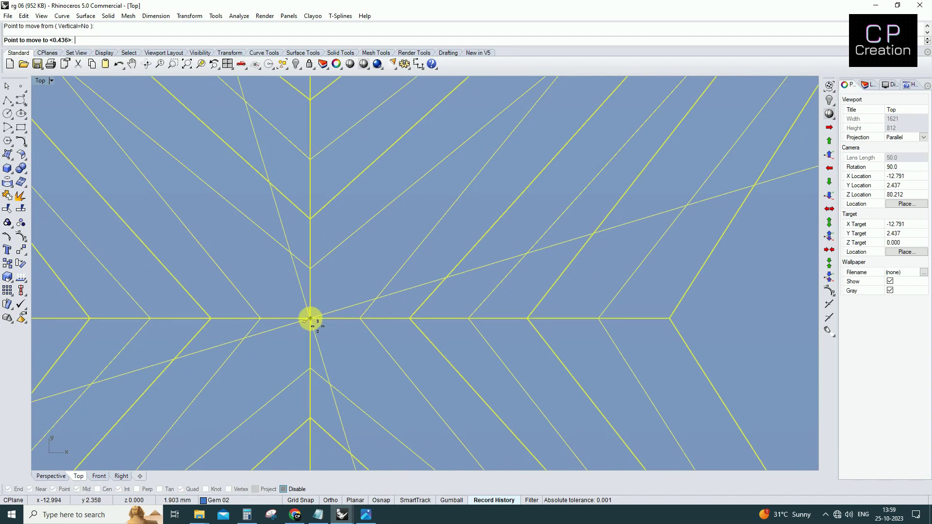
{"action": "type", "text": "0"}
{"action": "key", "text": "Return"}
Step: Scale the diamond down in Top view so it fits inside the collet
{"action": "right_click_drag", "start_coordinate": [359, 310], "coordinate": [395, 285]}
{"action": "key", "text": "ctrl+F1"}
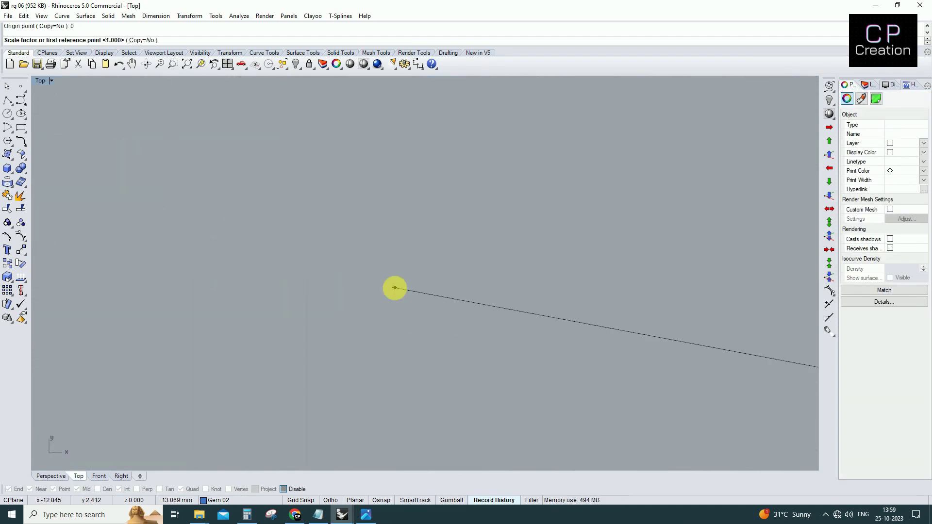
{"action": "scroll", "coordinate": [218, 262], "scroll_direction": "down", "scroll_amount": 3}
{"action": "left_click", "coordinate": [346, 93]}
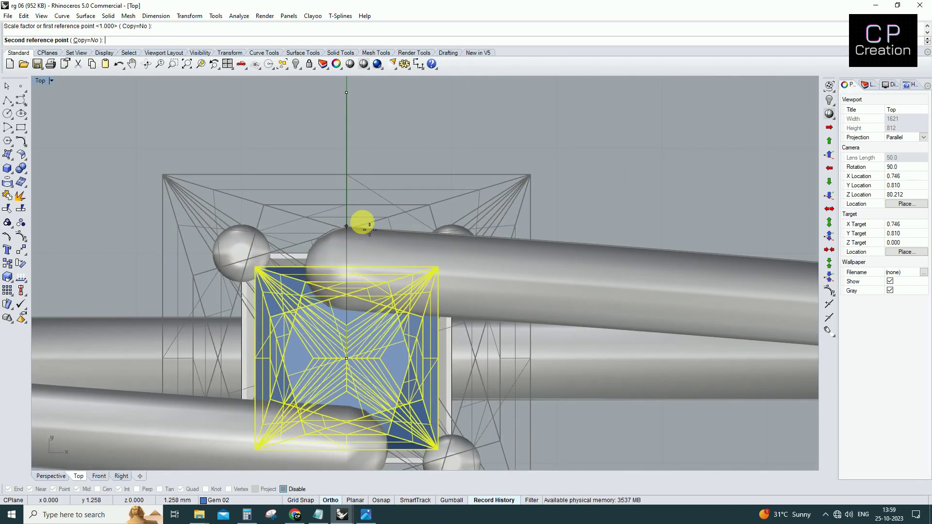
{"action": "scroll", "coordinate": [346, 212], "scroll_direction": "up", "scroll_amount": 2}
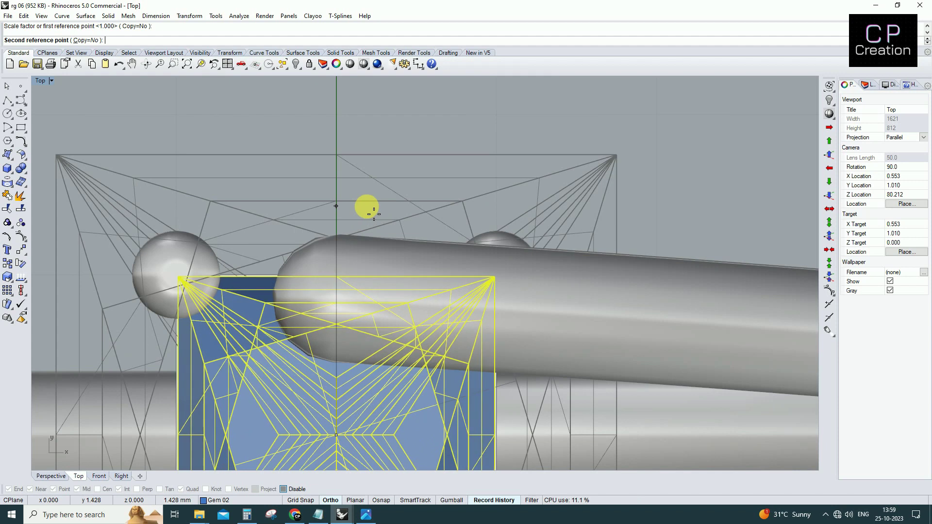
{"action": "scroll", "coordinate": [367, 208], "scroll_direction": "down", "scroll_amount": 3}
{"action": "left_click", "coordinate": [367, 207]}
{"action": "key", "text": "ctrl+Tab"}
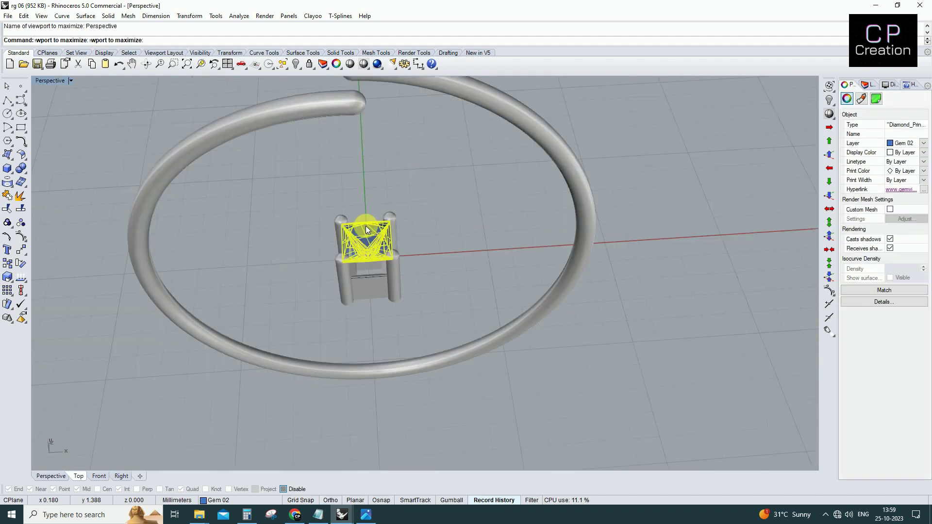
{"action": "scroll", "coordinate": [379, 238], "scroll_direction": "up", "scroll_amount": 5}
Step: Group the diamond, prongs and collet into one setting
{"action": "left_click", "coordinate": [378, 239]}
{"action": "right_click_drag", "start_coordinate": [379, 239], "coordinate": [393, 238]}
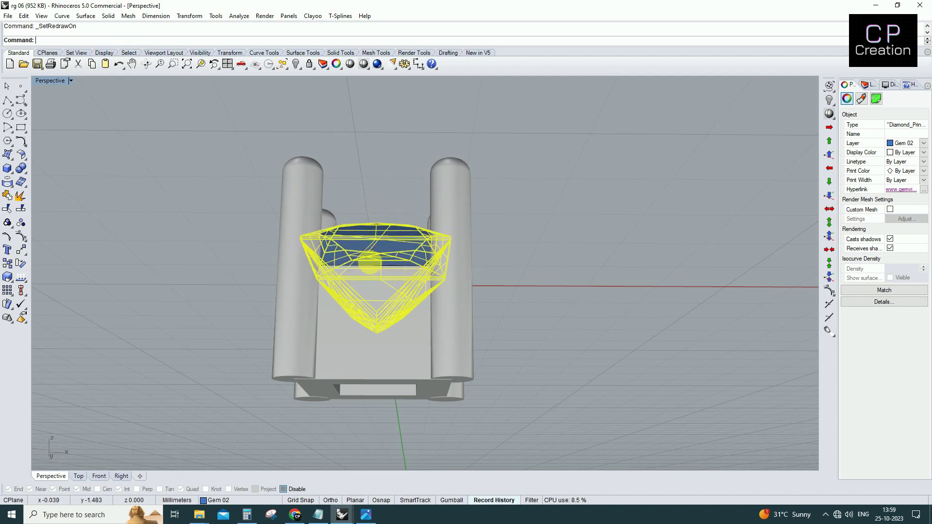
{"action": "mouse_move", "coordinate": [371, 255]}
{"action": "right_mouse_down"}
{"action": "mouse_move", "coordinate": [360, 319]}
{"action": "mouse_move", "coordinate": [374, 408]}
{"action": "mouse_move", "coordinate": [387, 379]}
{"action": "mouse_move", "coordinate": [486, 311]}
{"action": "mouse_move", "coordinate": [451, 260]}
{"action": "mouse_move", "coordinate": [443, 306]}
{"action": "mouse_move", "coordinate": [430, 300]}
{"action": "right_mouse_up"}
{"action": "key", "text": "Escape"}
{"action": "scroll", "coordinate": [378, 298], "scroll_direction": "up", "scroll_amount": 3}
{"action": "scroll", "coordinate": [379, 299], "scroll_direction": "down", "scroll_amount": 1}
{"action": "scroll", "coordinate": [387, 378], "scroll_direction": "down", "scroll_amount": 3}
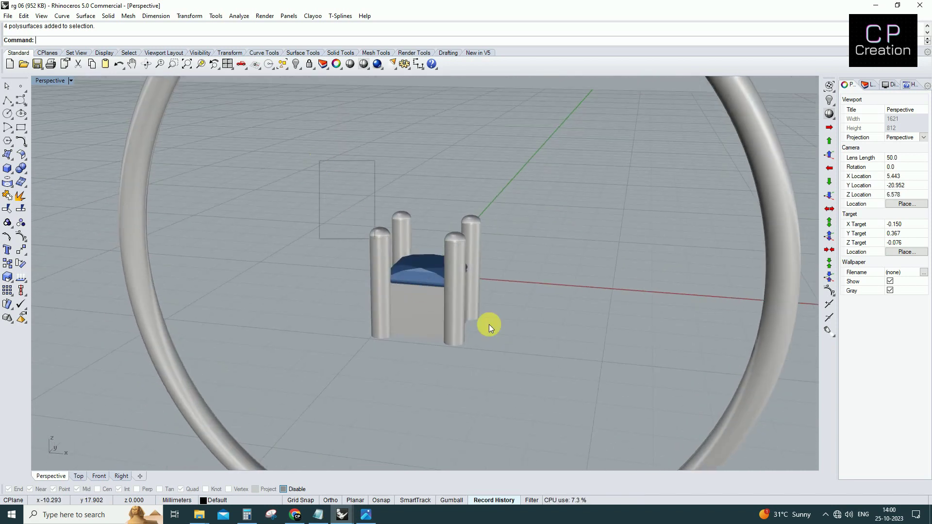
{"action": "left_click_drag", "start_coordinate": [356, 218], "coordinate": [537, 369]}
{"action": "mouse_move", "coordinate": [537, 368]}
{"action": "right_mouse_down"}
{"action": "mouse_move", "coordinate": [462, 269]}
{"action": "mouse_move", "coordinate": [465, 290]}
{"action": "mouse_move", "coordinate": [439, 334]}
{"action": "right_mouse_up"}
{"action": "key", "text": "ctrl+g"}
Step: Move the grouped setting onto the top of the ring in Front view
{"action": "left_click", "coordinate": [448, 310]}
{"action": "scroll", "coordinate": [439, 334], "scroll_direction": "down", "scroll_amount": 3}
{"action": "scroll", "coordinate": [438, 339], "scroll_direction": "down", "scroll_amount": 1}
{"action": "key", "text": "ctrl+Tab"}
{"action": "type", "text": "m"}
{"action": "key", "text": "Return"}
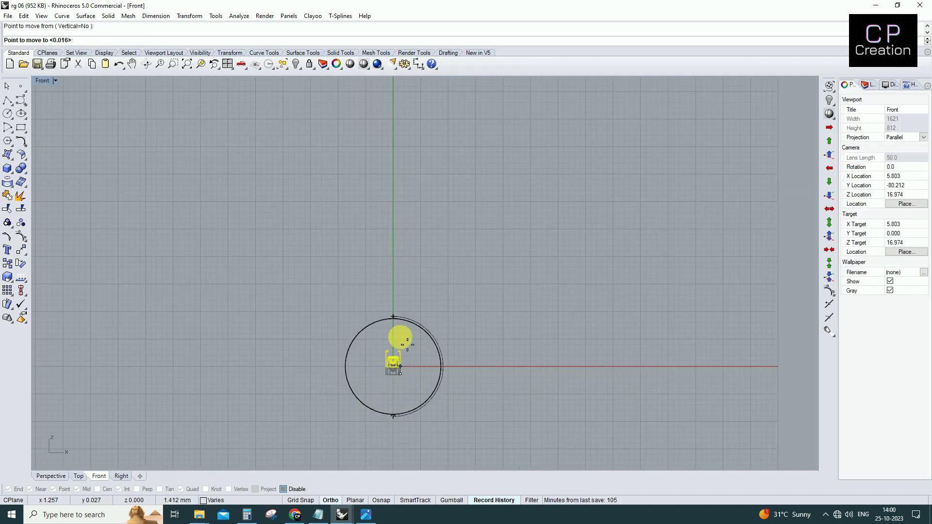
{"action": "left_click", "coordinate": [395, 292]}
{"action": "key", "text": "ctrl+Tab"}
{"action": "mouse_move", "coordinate": [395, 295]}
{"action": "right_mouse_down"}
{"action": "mouse_move", "coordinate": [394, 375]}
{"action": "mouse_move", "coordinate": [447, 301]}
{"action": "right_mouse_up"}
Step: Shift the setting along the ring top to adjust its placement
{"action": "left_click", "coordinate": [450, 288]}
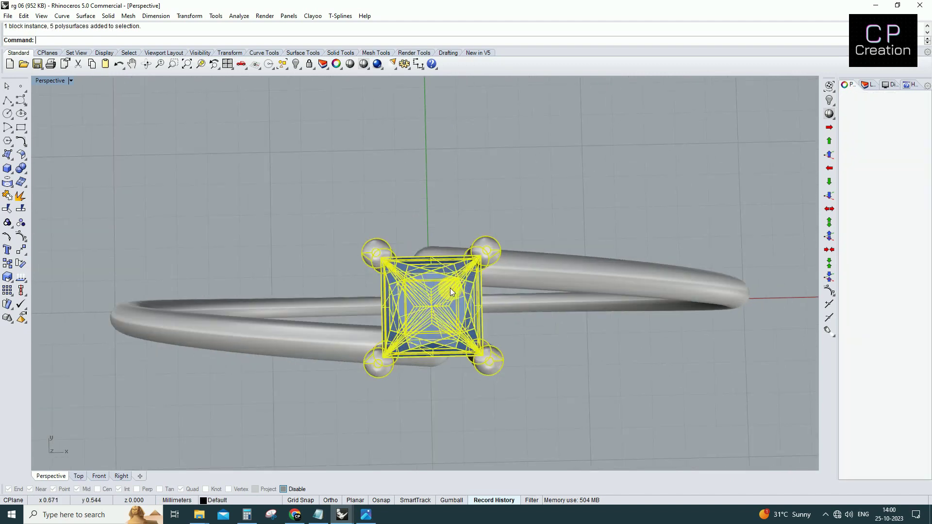
{"action": "scroll", "coordinate": [450, 287], "scroll_direction": "up", "scroll_amount": 3}
{"action": "mouse_move", "coordinate": [452, 310]}
{"action": "left_mouse_down"}
{"action": "mouse_move", "coordinate": [395, 259]}
{"action": "mouse_move", "coordinate": [397, 249]}
{"action": "left_mouse_up"}
{"action": "key", "text": "Escape"}
{"action": "scroll", "coordinate": [397, 249], "scroll_direction": "down", "scroll_amount": 5}
{"action": "mouse_move", "coordinate": [443, 266]}
{"action": "right_mouse_down"}
{"action": "mouse_move", "coordinate": [388, 260]}
{"action": "mouse_move", "coordinate": [420, 226]}
{"action": "right_mouse_up"}
{"action": "left_click", "coordinate": [420, 225]}
Step: Rotate the setting diagonally in Top view to line up with the shank
{"action": "key", "text": "ctrl+F1"}
{"action": "key", "text": "ctrl+r"}
{"action": "scroll", "coordinate": [379, 272], "scroll_direction": "down", "scroll_amount": 3}
{"action": "left_click", "coordinate": [392, 294]}
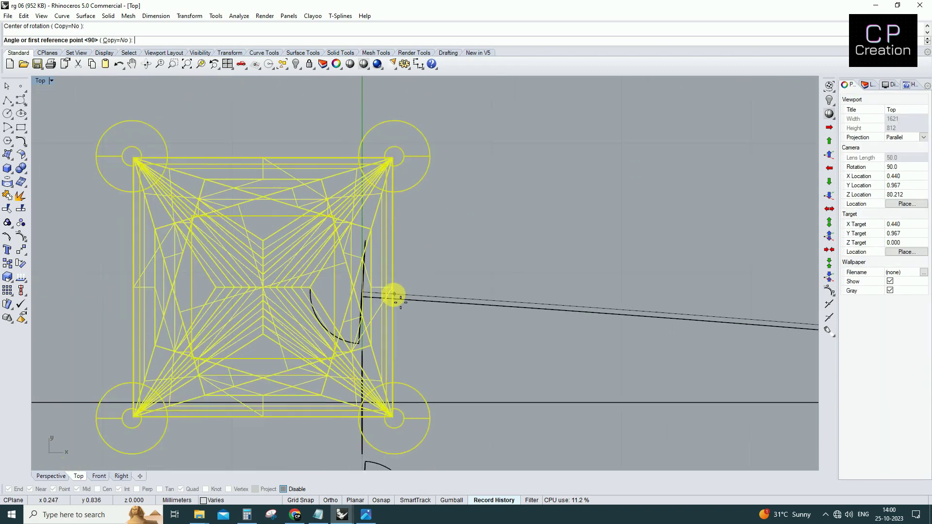
{"action": "scroll", "coordinate": [364, 291], "scroll_direction": "down", "scroll_amount": 1}
{"action": "left_click", "coordinate": [284, 297]}
{"action": "left_click", "coordinate": [348, 291]}
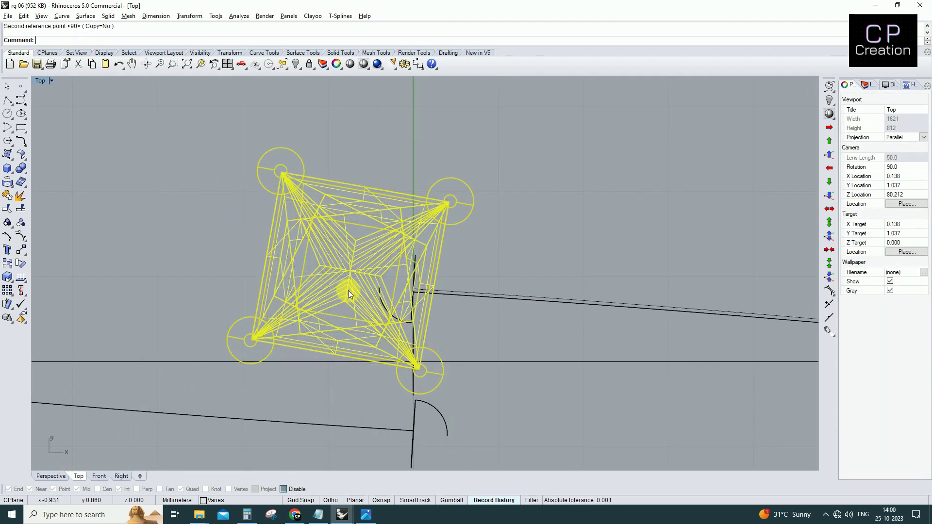
Step: Switch the viewport to shaded display and return to Perspective view
{"action": "key", "text": "ctrl+alt+s"}
{"action": "type", "text": "s"}
{"action": "key", "text": "Escape"}
{"action": "key", "text": "Escape"}
{"action": "left_click", "coordinate": [427, 252]}
{"action": "key", "text": "ctrl+F4"}
Step: Turn on control points for the selected shank curve
{"action": "mouse_move", "coordinate": [471, 273]}
{"action": "right_mouse_down"}
{"action": "mouse_move", "coordinate": [442, 243]}
{"action": "mouse_move", "coordinate": [436, 258]}
{"action": "mouse_move", "coordinate": [547, 221]}
{"action": "right_mouse_up"}
{"action": "key", "text": "Escape"}
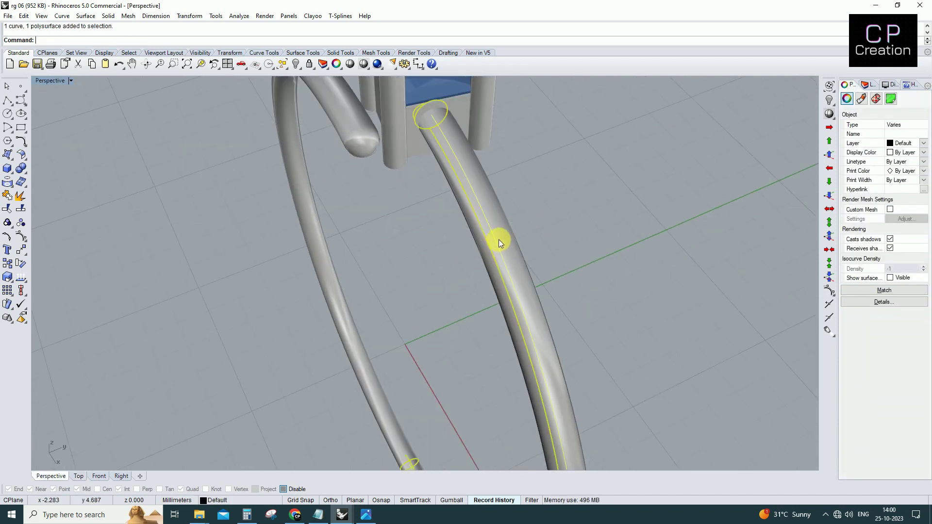
{"action": "key", "text": "F10"}
{"action": "scroll", "coordinate": [497, 240], "scroll_direction": "down", "scroll_amount": 3}
{"action": "scroll", "coordinate": [466, 244], "scroll_direction": "down", "scroll_amount": 2}
{"action": "scroll", "coordinate": [457, 238], "scroll_direction": "up", "scroll_amount": 4}
{"action": "scroll", "coordinate": [453, 236], "scroll_direction": "down", "scroll_amount": 3}
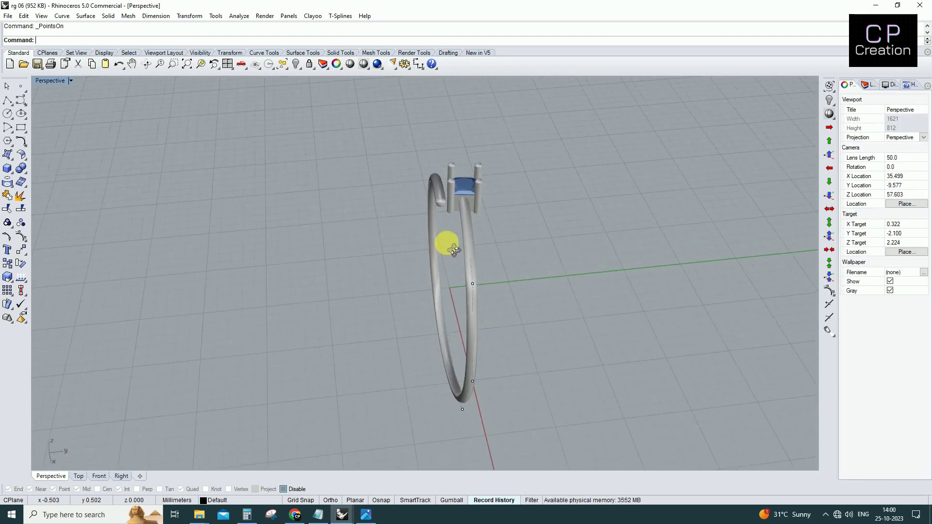
{"action": "scroll", "coordinate": [474, 266], "scroll_direction": "up", "scroll_amount": 3}
Step: Move the shank's end point up toward the stone setting
{"action": "type", "text": "m"}
{"action": "key", "text": "Return"}
{"action": "left_click", "coordinate": [484, 245]}
{"action": "scroll", "coordinate": [488, 233], "scroll_direction": "up", "scroll_amount": 2}
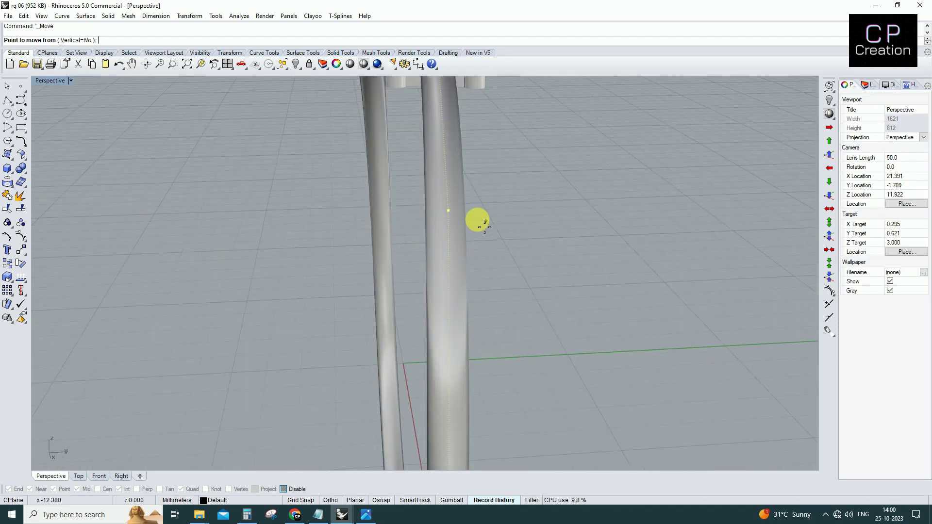
{"action": "scroll", "coordinate": [490, 218], "scroll_direction": "up", "scroll_amount": 2}
{"action": "left_click", "coordinate": [490, 212]}
{"action": "scroll", "coordinate": [485, 223], "scroll_direction": "down", "scroll_amount": 4}
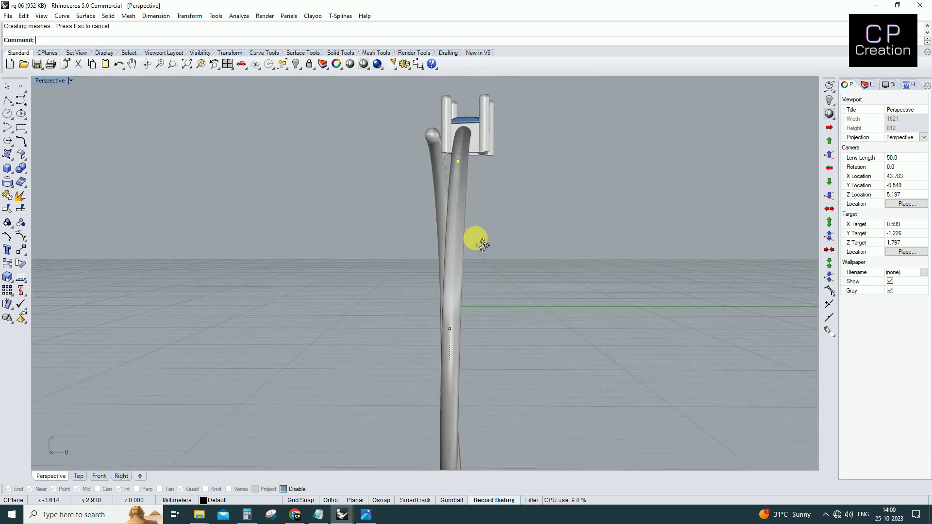
{"action": "right_click_drag", "start_coordinate": [474, 239], "coordinate": [447, 203]}
Step: Move the shank end again so it sits directly under the setting
{"action": "key", "text": "Return"}
{"action": "scroll", "coordinate": [490, 130], "scroll_direction": "up", "scroll_amount": 2}
{"action": "scroll", "coordinate": [514, 139], "scroll_direction": "up", "scroll_amount": 2}
{"action": "left_click", "coordinate": [539, 144]}
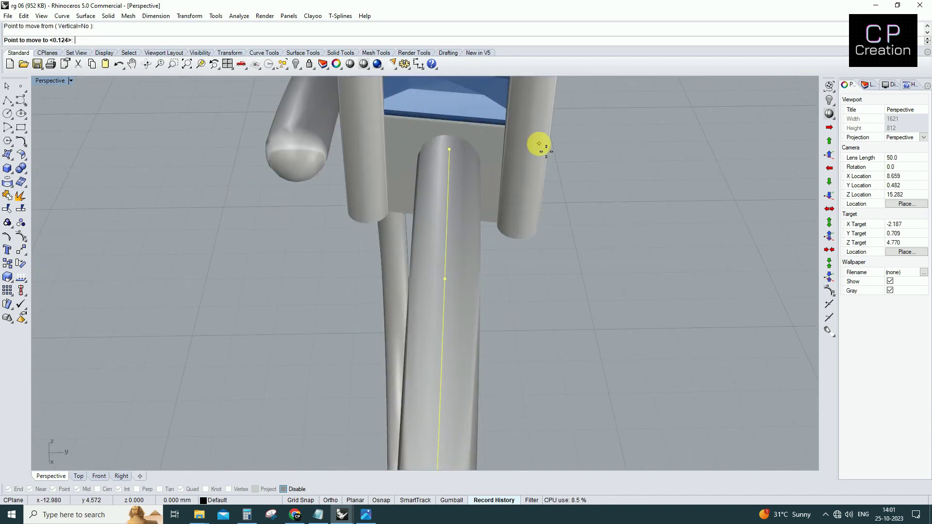
{"action": "left_click", "coordinate": [543, 144]}
{"action": "scroll", "coordinate": [554, 146], "scroll_direction": "down", "scroll_amount": 2}
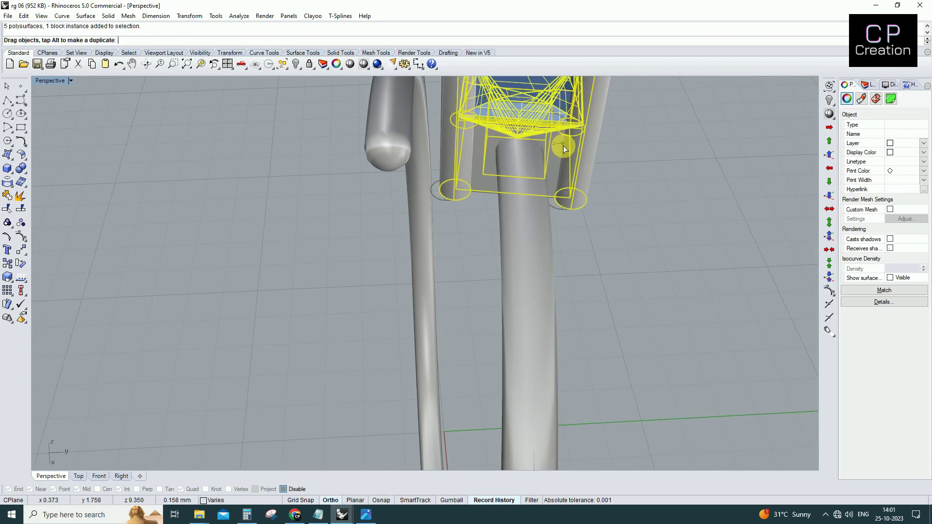
{"action": "mouse_move", "coordinate": [568, 146]}
{"action": "right_mouse_down"}
{"action": "mouse_move", "coordinate": [520, 222]}
{"action": "mouse_move", "coordinate": [563, 253]}
{"action": "mouse_move", "coordinate": [443, 261]}
{"action": "mouse_move", "coordinate": [402, 281]}
{"action": "mouse_move", "coordinate": [419, 218]}
{"action": "mouse_move", "coordinate": [447, 241]}
{"action": "right_mouse_up"}
{"action": "key", "text": "Escape"}
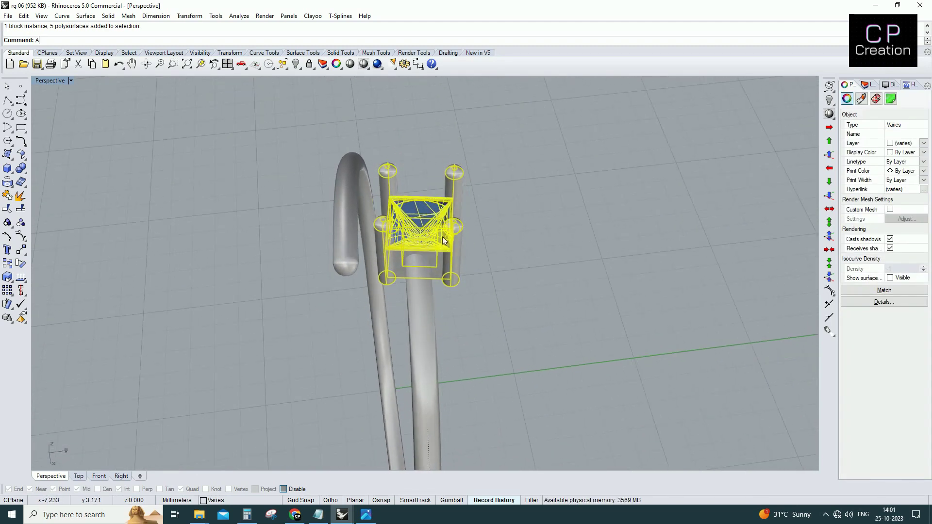
Step: Make a second copy of the stone head and drag it toward the other shank end
{"action": "key", "text": "Return"}
{"action": "key", "text": "Return"}
{"action": "mouse_move", "coordinate": [442, 236]}
{"action": "right_mouse_down"}
{"action": "mouse_move", "coordinate": [436, 281]}
{"action": "mouse_move", "coordinate": [451, 295]}
{"action": "mouse_move", "coordinate": [481, 266]}
{"action": "right_mouse_up"}
{"action": "left_click", "coordinate": [516, 208]}
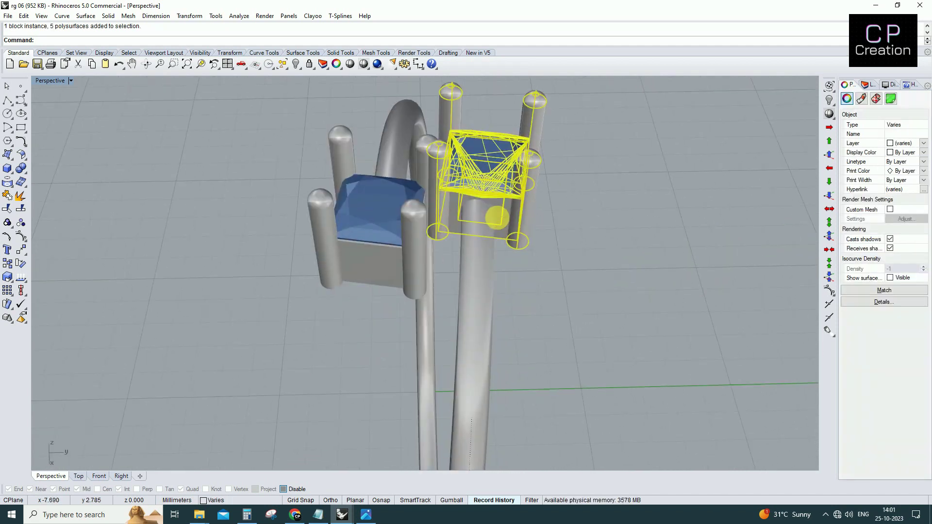
{"action": "scroll", "coordinate": [503, 211], "scroll_direction": "up", "scroll_amount": 3}
{"action": "left_click_drag", "start_coordinate": [503, 211], "coordinate": [514, 215]}
{"action": "scroll", "coordinate": [513, 215], "scroll_direction": "down", "scroll_amount": 3}
{"action": "scroll", "coordinate": [504, 243], "scroll_direction": "down", "scroll_amount": 2}
{"action": "key", "text": "Escape"}
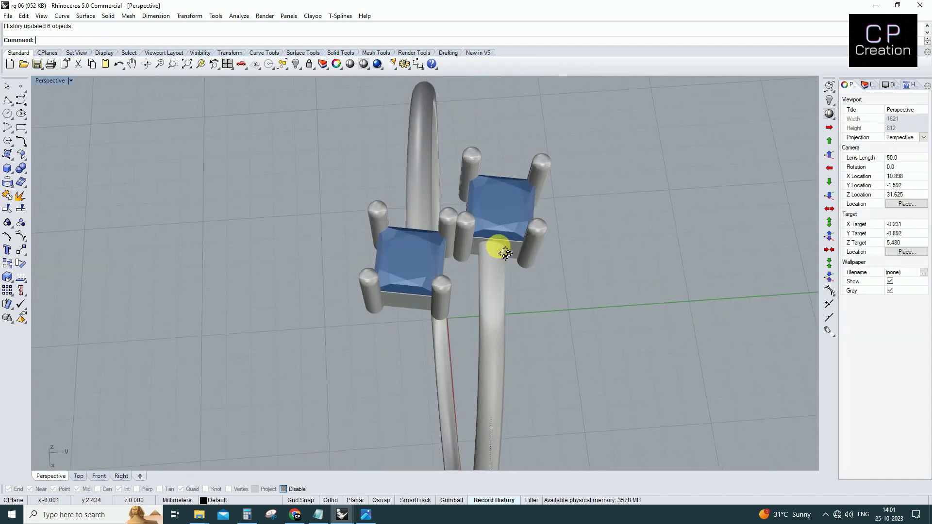
Step: Fine-tune the second head's position over the other shank end
{"action": "scroll", "coordinate": [505, 243], "scroll_direction": "up", "scroll_amount": 3}
{"action": "scroll", "coordinate": [504, 225], "scroll_direction": "up", "scroll_amount": 3}
{"action": "mouse_move", "coordinate": [505, 224]}
{"action": "left_mouse_down"}
{"action": "mouse_move", "coordinate": [521, 227]}
{"action": "mouse_move", "coordinate": [509, 226]}
{"action": "left_mouse_up"}
{"action": "scroll", "coordinate": [508, 226], "scroll_direction": "down", "scroll_amount": 3}
{"action": "scroll", "coordinate": [515, 223], "scroll_direction": "up", "scroll_amount": 3}
{"action": "key", "text": "Escape"}
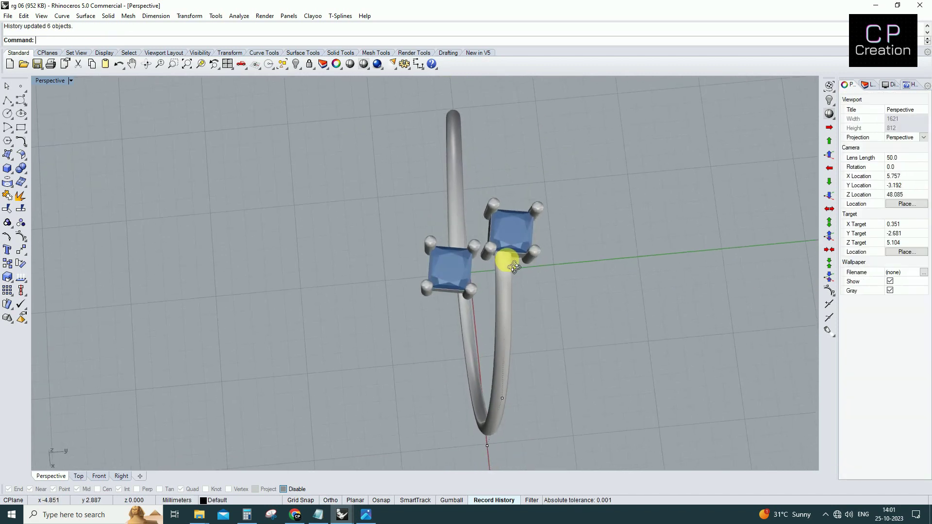
{"action": "scroll", "coordinate": [523, 219], "scroll_direction": "up", "scroll_amount": 3}
{"action": "scroll", "coordinate": [522, 220], "scroll_direction": "down", "scroll_amount": 2}
{"action": "left_click_drag", "start_coordinate": [513, 217], "coordinate": [525, 217]}
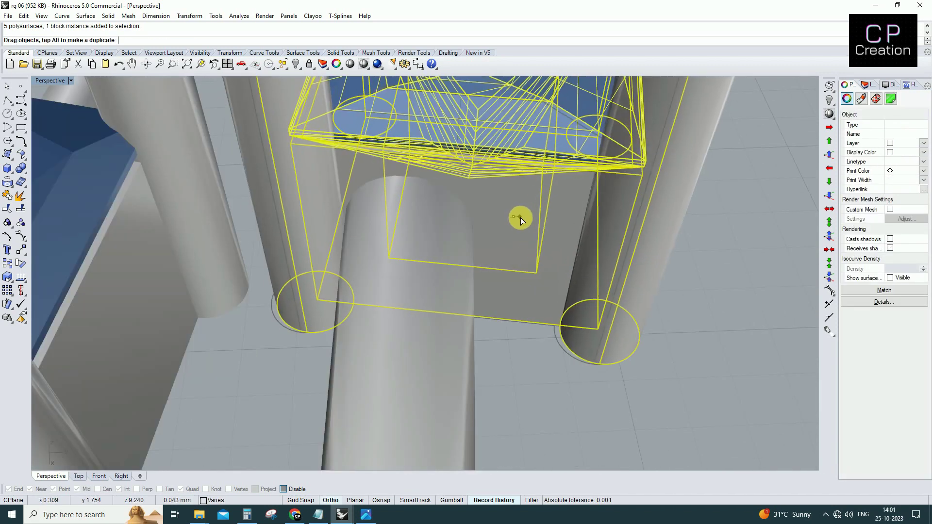
{"action": "scroll", "coordinate": [526, 217], "scroll_direction": "down", "scroll_amount": 2}
{"action": "scroll", "coordinate": [521, 218], "scroll_direction": "down", "scroll_amount": 3}
{"action": "left_click", "coordinate": [514, 160], "text": "ctrl"}
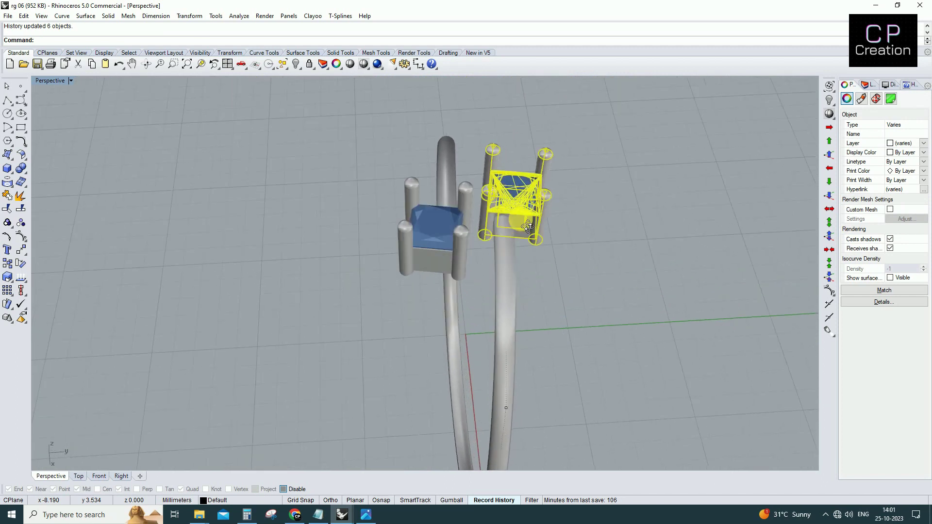
Step: Raise the other shank's end point up beneath the second head
{"action": "scroll", "coordinate": [540, 264], "scroll_direction": "up", "scroll_amount": 3}
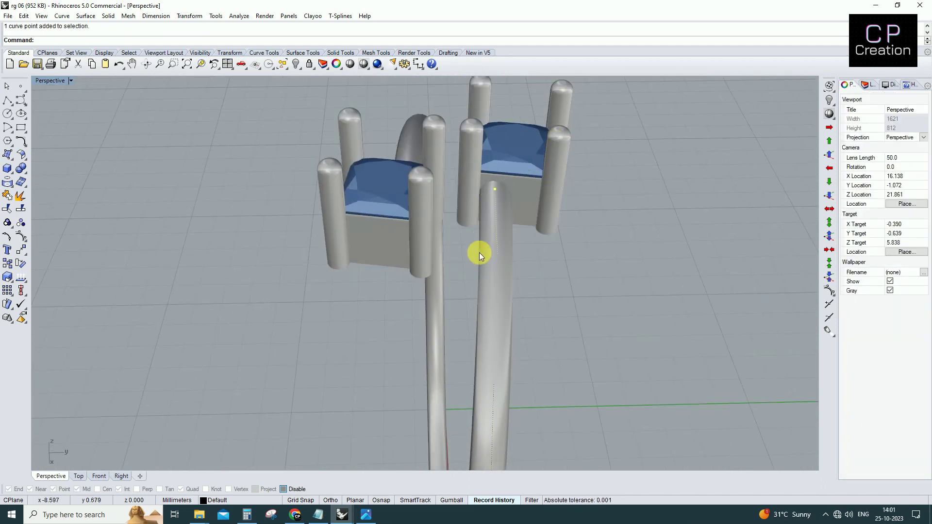
{"action": "scroll", "coordinate": [572, 207], "scroll_direction": "up", "scroll_amount": 2}
{"action": "left_click", "coordinate": [572, 207]}
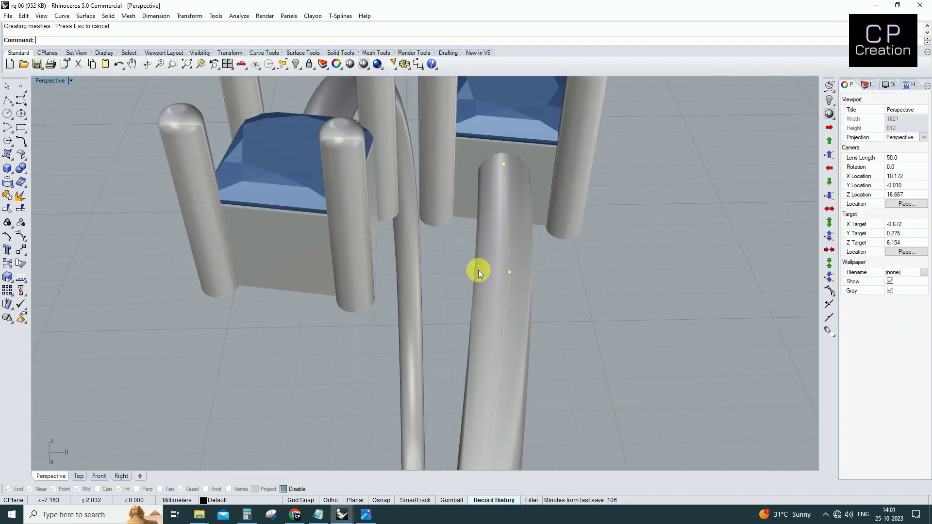
{"action": "left_click", "coordinate": [562, 163]}
{"action": "scroll", "coordinate": [528, 228], "scroll_direction": "down", "scroll_amount": 5}
{"action": "scroll", "coordinate": [576, 195], "scroll_direction": "up", "scroll_amount": 3}
{"action": "right_click", "coordinate": [575, 196]}
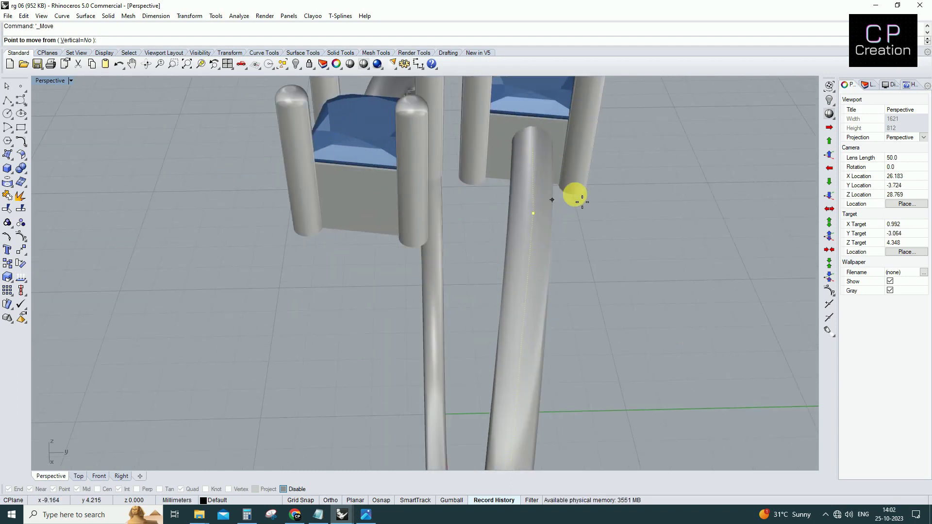
{"action": "scroll", "coordinate": [632, 181], "scroll_direction": "down", "scroll_amount": 3}
{"action": "scroll", "coordinate": [641, 197], "scroll_direction": "up", "scroll_amount": 4}
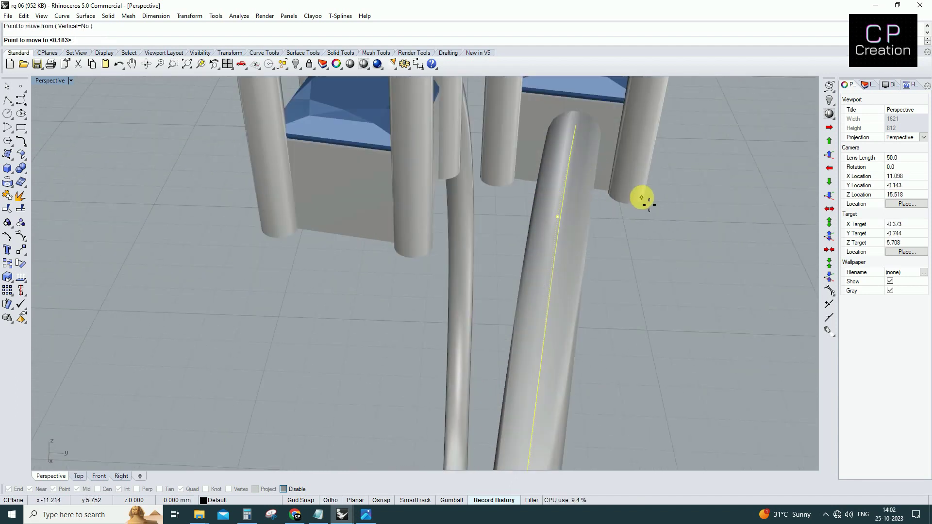
{"action": "scroll", "coordinate": [644, 197], "scroll_direction": "down", "scroll_amount": 3}
{"action": "scroll", "coordinate": [672, 277], "scroll_direction": "up", "scroll_amount": 3}
{"action": "scroll", "coordinate": [656, 250], "scroll_direction": "down", "scroll_amount": 3}
{"action": "mouse_move", "coordinate": [656, 250]}
{"action": "right_mouse_down"}
{"action": "mouse_move", "coordinate": [649, 183]}
{"action": "mouse_move", "coordinate": [645, 312]}
{"action": "mouse_move", "coordinate": [628, 284]}
{"action": "mouse_move", "coordinate": [573, 297]}
{"action": "mouse_move", "coordinate": [636, 258]}
{"action": "mouse_move", "coordinate": [445, 277]}
{"action": "mouse_move", "coordinate": [463, 285]}
{"action": "mouse_move", "coordinate": [528, 272]}
{"action": "mouse_move", "coordinate": [591, 223]}
{"action": "mouse_move", "coordinate": [603, 197]}
{"action": "mouse_move", "coordinate": [580, 267]}
{"action": "mouse_move", "coordinate": [449, 252]}
{"action": "mouse_move", "coordinate": [433, 206]}
{"action": "mouse_move", "coordinate": [460, 158]}
{"action": "right_mouse_up"}
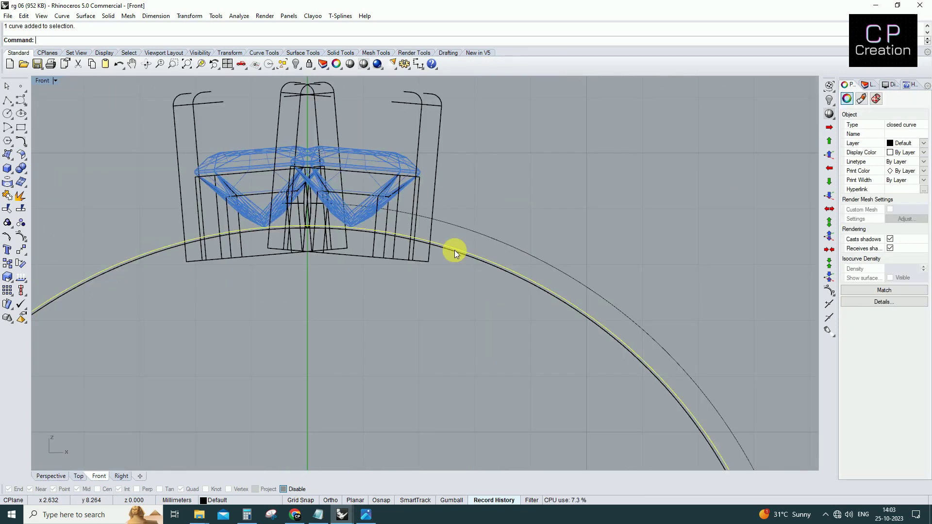
Step: Draw a 17.4 mm circle centred at the origin in the Front view
{"action": "type", "text": "circle"}
{"action": "key", "text": "Return"}
{"action": "type", "text": "0"}
{"action": "key", "text": "Return"}
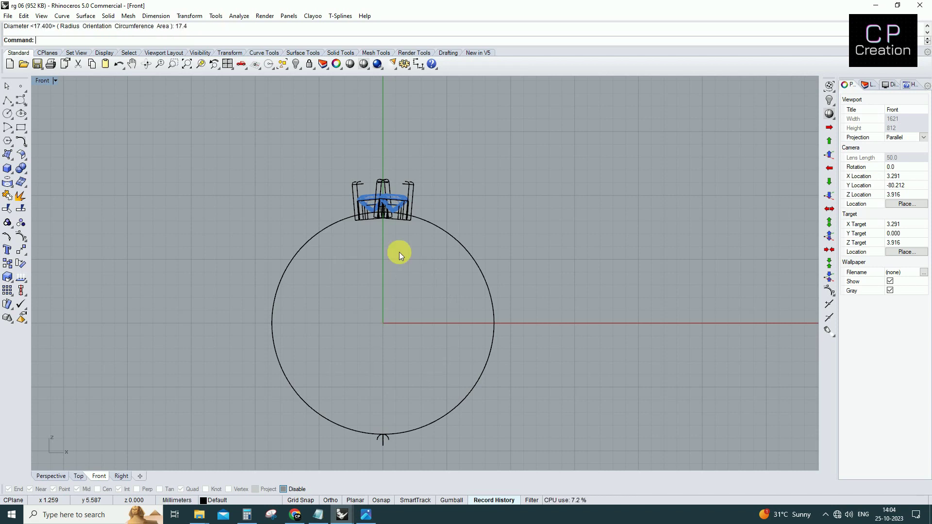
Step: Use the circle as the WireCut cutting curve and select the right setting
{"action": "left_click", "coordinate": [340, 222]}
{"action": "left_click", "coordinate": [375, 248]}
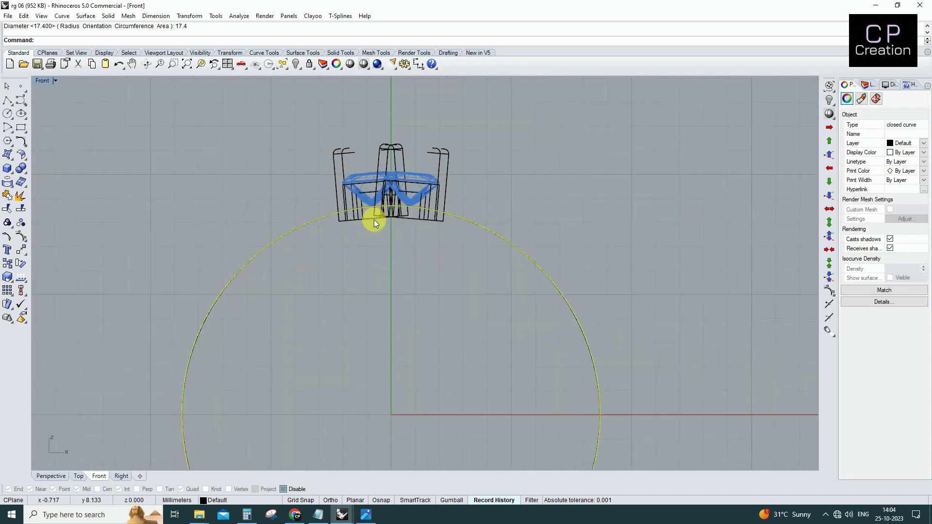
{"action": "scroll", "coordinate": [388, 220], "scroll_direction": "up", "scroll_amount": 5}
{"action": "left_click", "coordinate": [432, 225]}
{"action": "scroll", "coordinate": [410, 219], "scroll_direction": "up", "scroll_amount": 3}
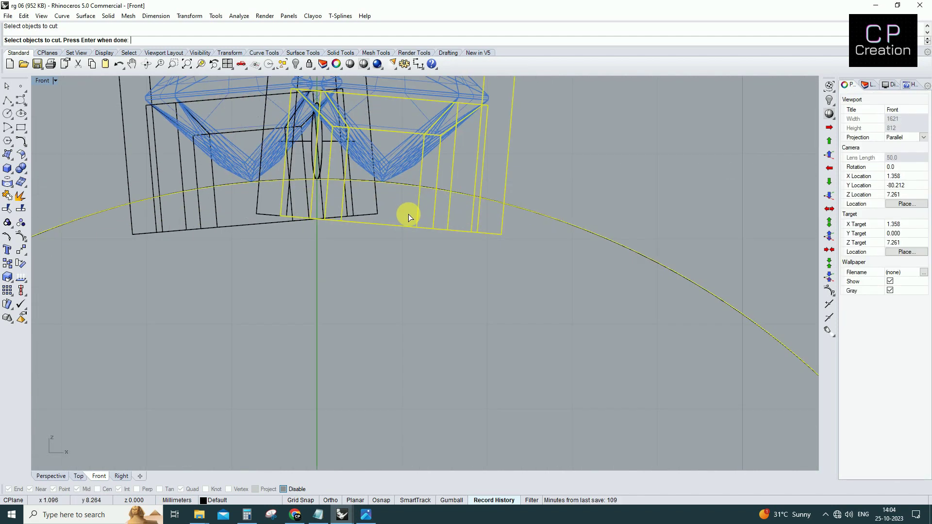
{"action": "scroll", "coordinate": [335, 216], "scroll_direction": "up", "scroll_amount": 2}
{"action": "scroll", "coordinate": [311, 219], "scroll_direction": "up", "scroll_amount": 2}
{"action": "scroll", "coordinate": [318, 228], "scroll_direction": "up", "scroll_amount": 2}
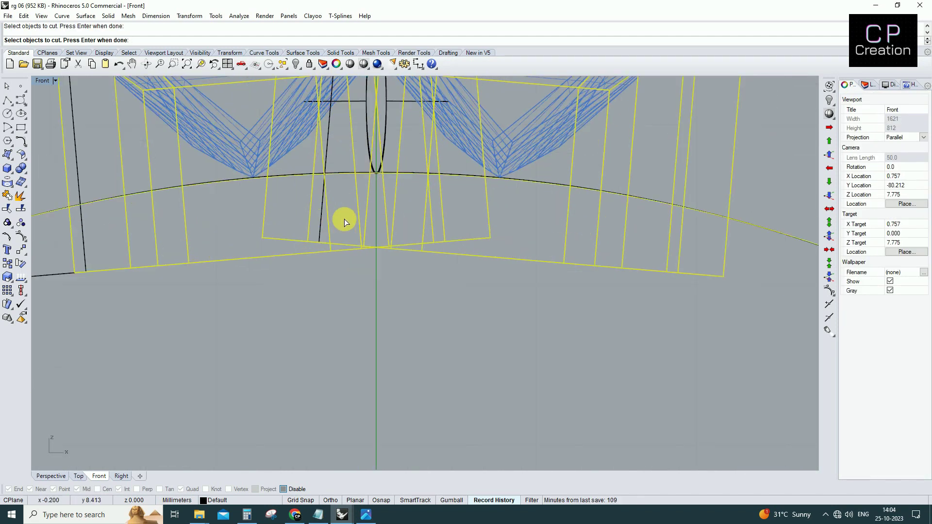
{"action": "scroll", "coordinate": [343, 221], "scroll_direction": "up", "scroll_amount": 1}
Step: Add the left setting, cut both bases along the circle, and return to Perspective
{"action": "left_click_drag", "start_coordinate": [341, 223], "coordinate": [286, 272]}
{"action": "scroll", "coordinate": [291, 263], "scroll_direction": "down", "scroll_amount": 3}
{"action": "scroll", "coordinate": [201, 295], "scroll_direction": "up", "scroll_amount": 3}
{"action": "scroll", "coordinate": [296, 258], "scroll_direction": "down", "scroll_amount": 4}
{"action": "scroll", "coordinate": [284, 260], "scroll_direction": "up", "scroll_amount": 3}
{"action": "scroll", "coordinate": [285, 259], "scroll_direction": "down", "scroll_amount": 2}
{"action": "scroll", "coordinate": [321, 267], "scroll_direction": "down", "scroll_amount": 1}
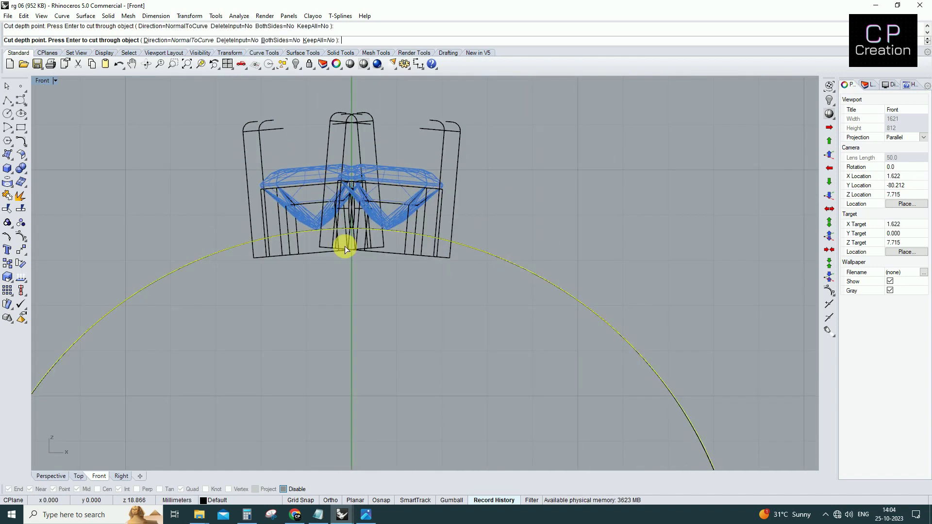
{"action": "key", "text": "Return"}
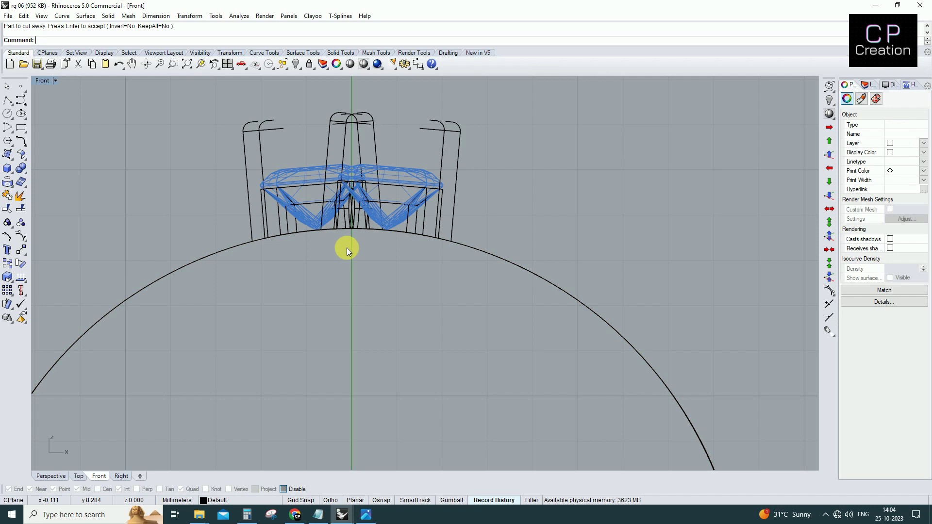
{"action": "key", "text": "ctrl+F4"}
{"action": "mouse_move", "coordinate": [378, 225]}
{"action": "right_mouse_down"}
{"action": "mouse_move", "coordinate": [195, 266]}
{"action": "mouse_move", "coordinate": [336, 293]}
{"action": "right_mouse_up"}
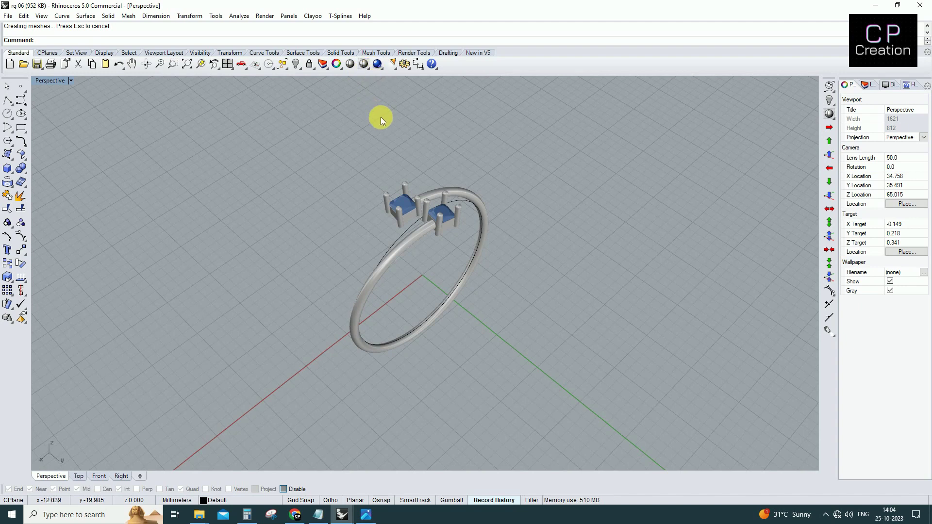
Step: Show the Perspective viewport in Rendered mode with the grid and axes hidden
{"action": "key", "text": "ctrl+alt+r"}
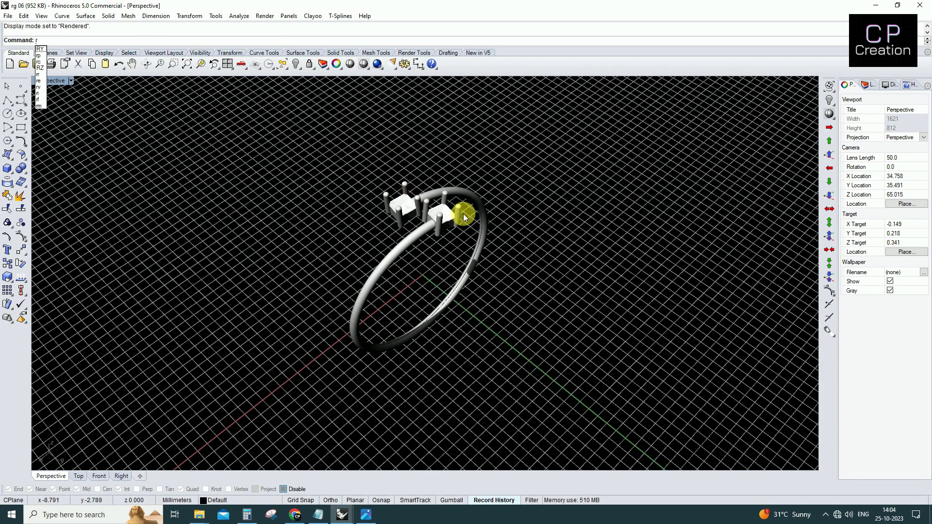
{"action": "key", "text": "F7"}
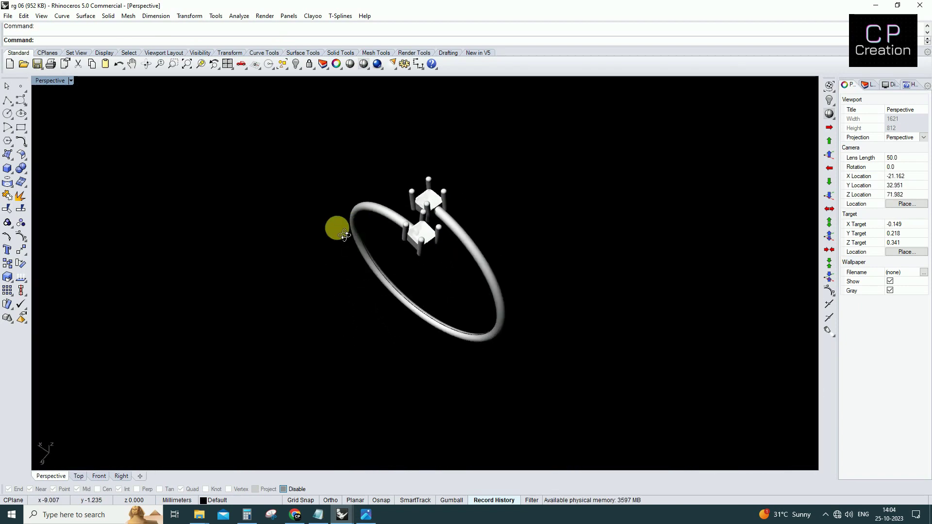